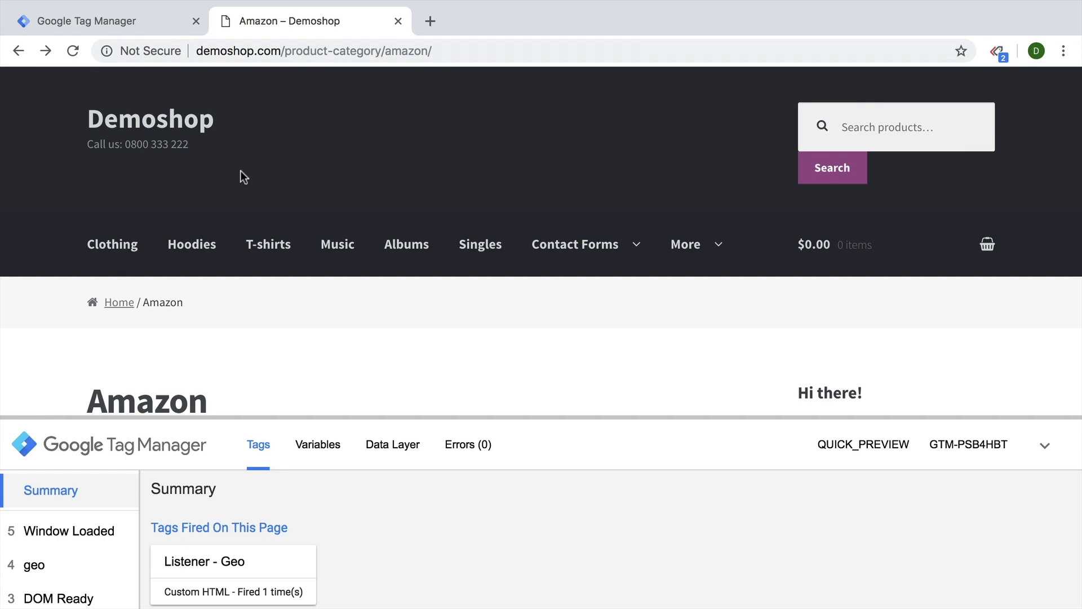
Scroll the Demoshop Amazon listing and open Google Analytics Breakthrough's Amazon page via Buy product.
{"action": "scroll", "coordinate": [242, 177], "scroll_direction": "down", "scroll_amount": 5}
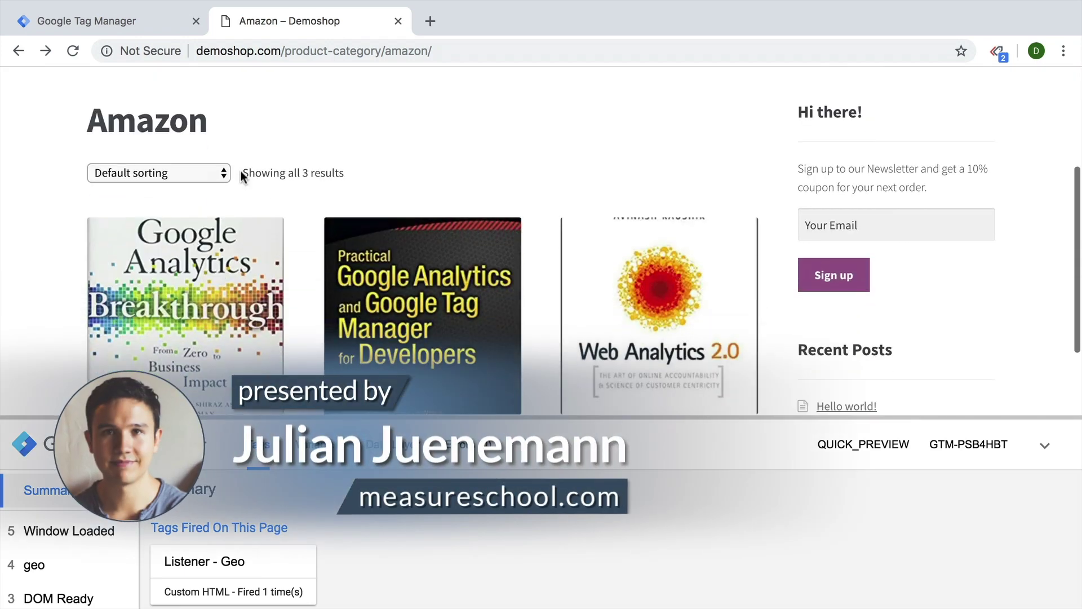
{"action": "scroll", "coordinate": [243, 177], "scroll_direction": "down", "scroll_amount": 2}
{"action": "scroll", "coordinate": [242, 176], "scroll_direction": "down", "scroll_amount": 2}
{"action": "scroll", "coordinate": [243, 178], "scroll_direction": "up", "scroll_amount": 2}
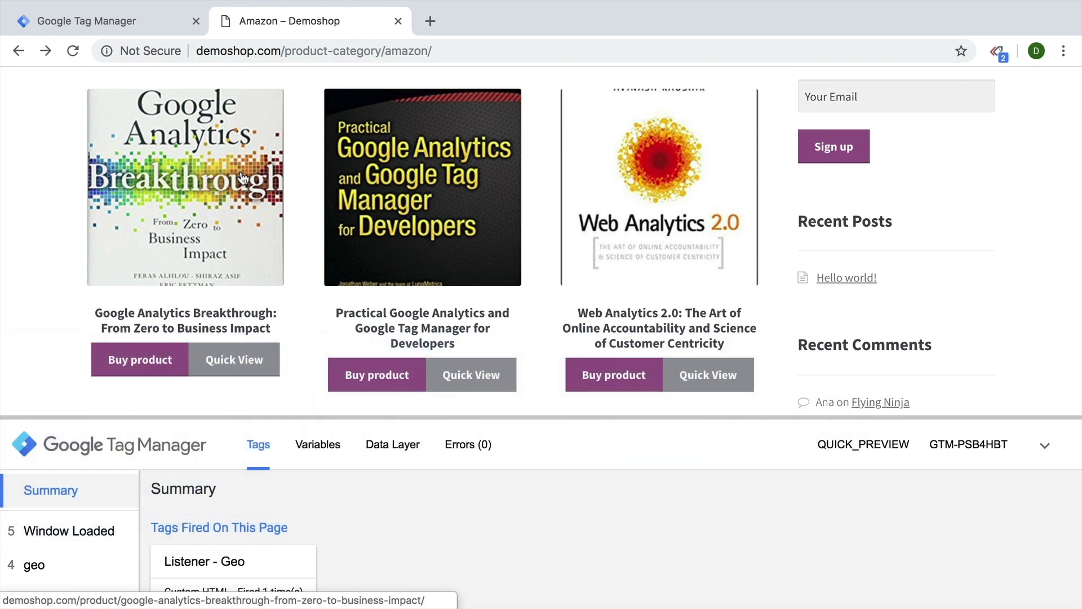
{"action": "left_click", "coordinate": [141, 360]}
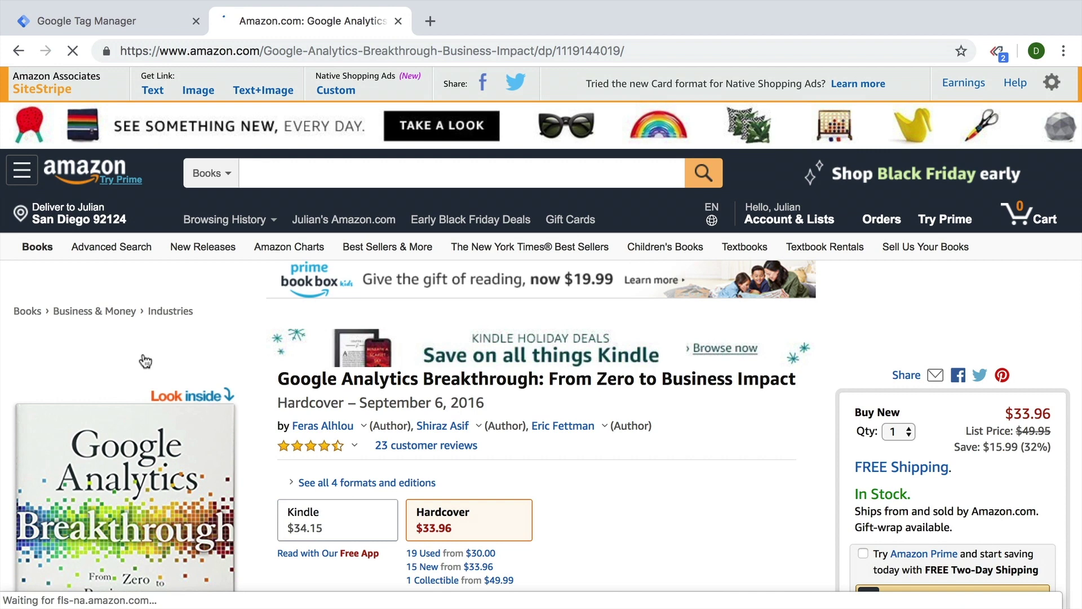
Create a SiteStripe text link with tracking ID mschool06-20 and display it as a full link.
{"action": "left_click", "coordinate": [643, 50]}
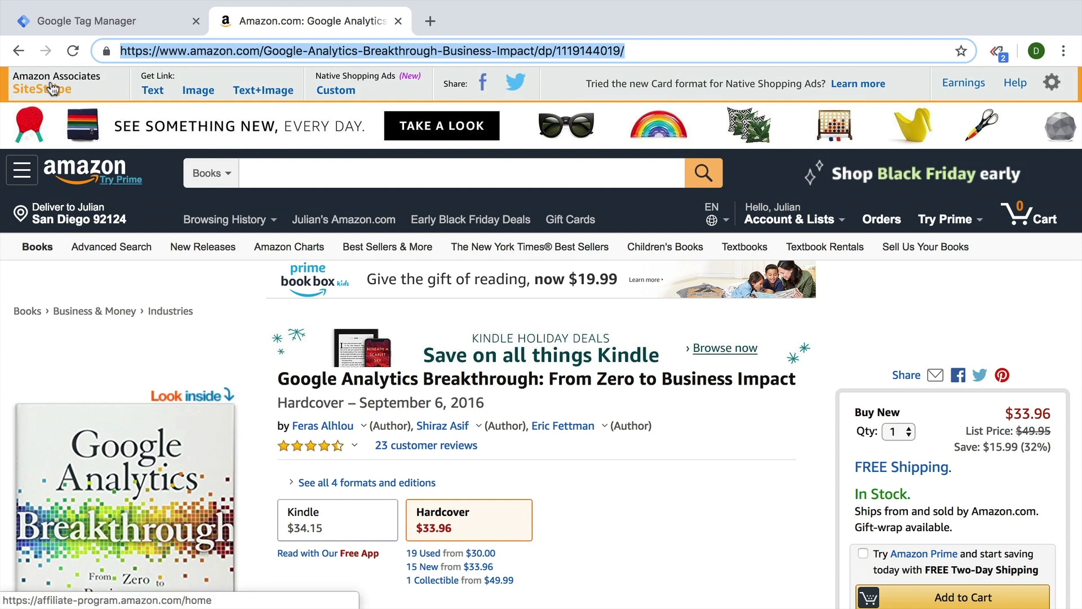
{"action": "left_click", "coordinate": [153, 90]}
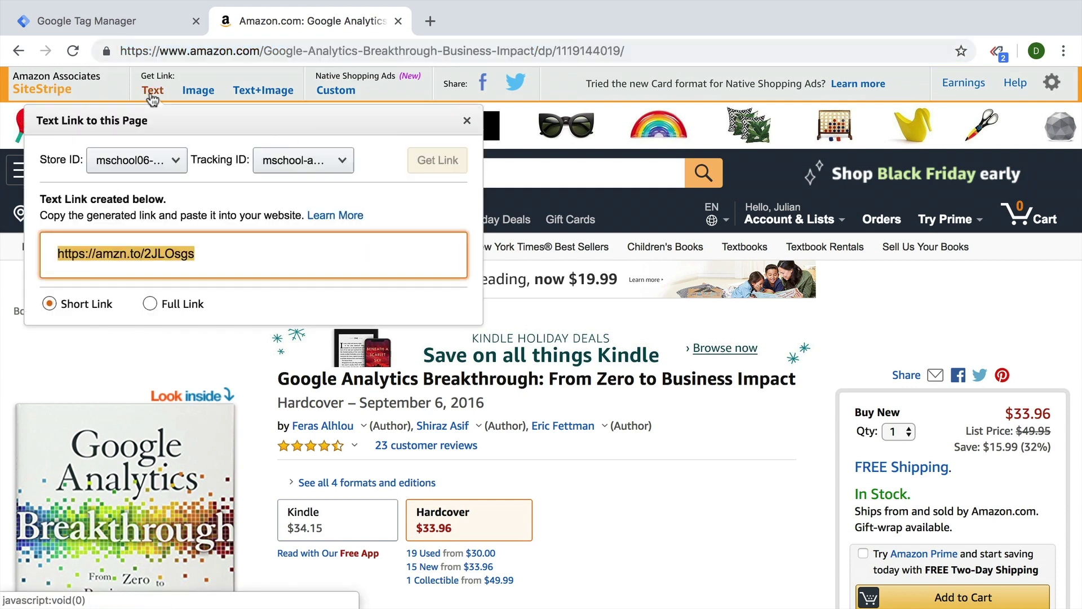
{"action": "left_click", "coordinate": [275, 160]}
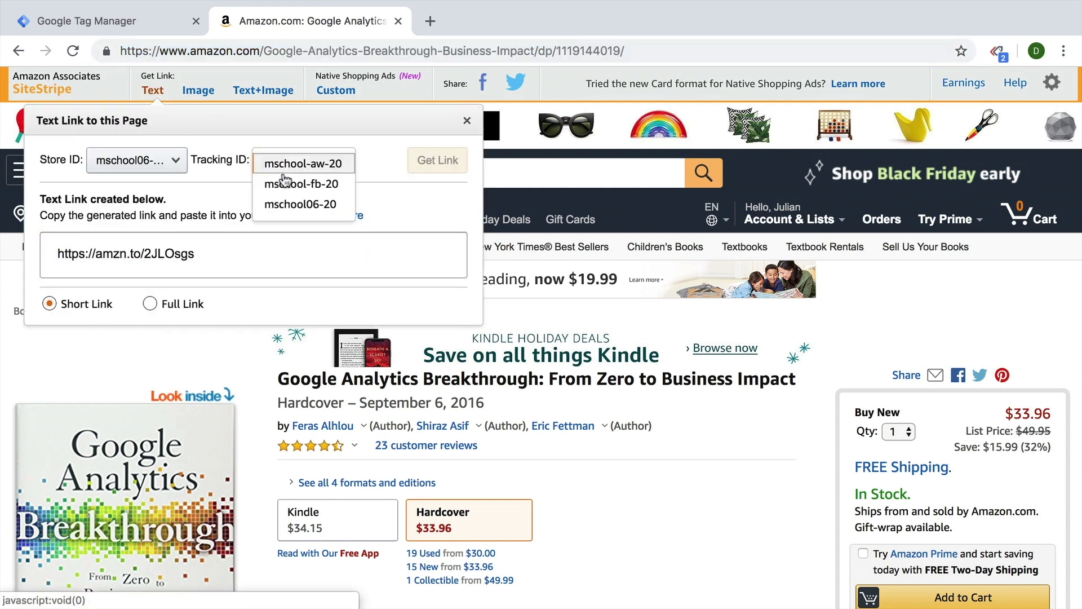
{"action": "left_click", "coordinate": [289, 203]}
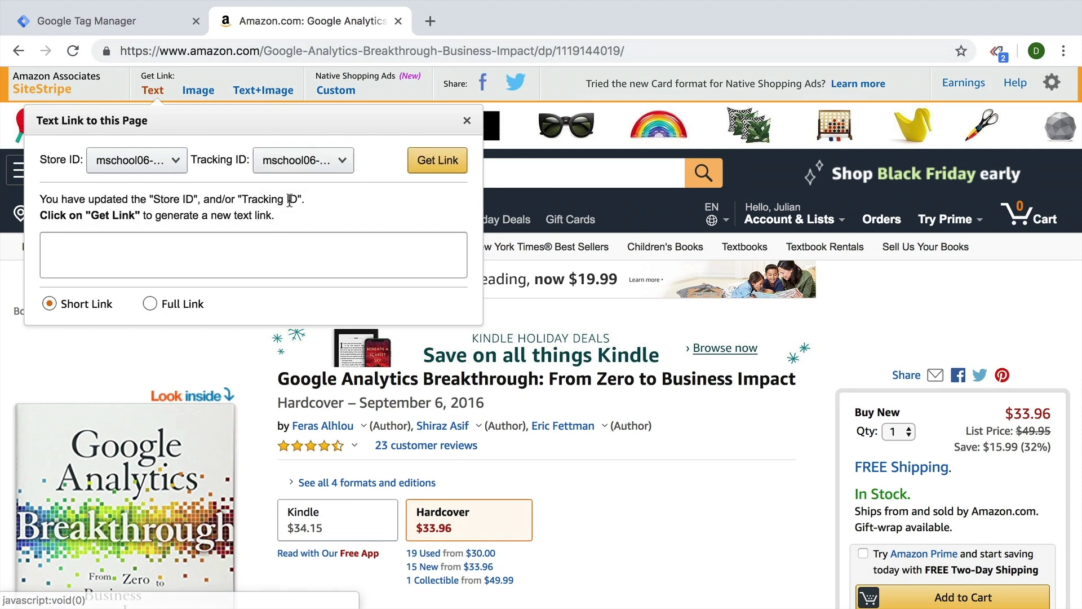
{"action": "left_click", "coordinate": [426, 169]}
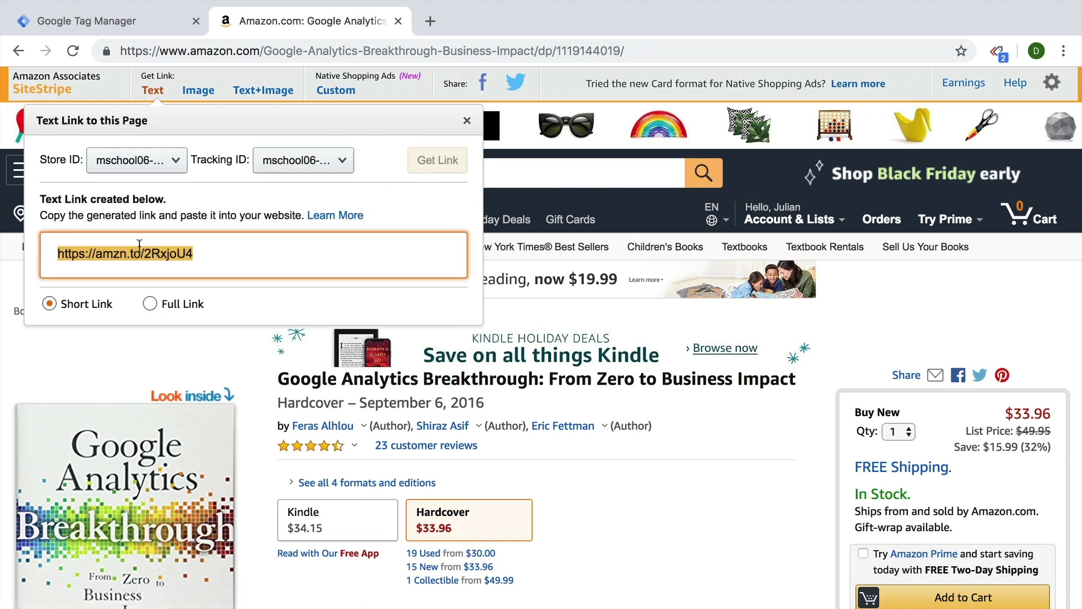
{"action": "left_click", "coordinate": [149, 307]}
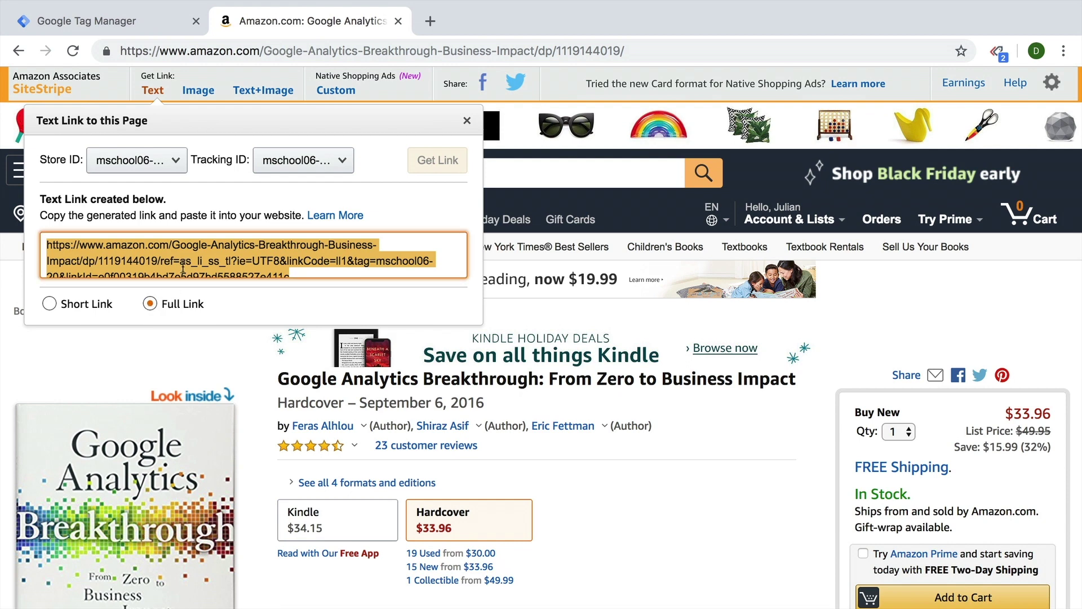
Paste the full affiliate link into Chrome's address bar and examine its query parameters.
{"action": "left_click", "coordinate": [326, 46]}
{"action": "key", "text": "ctrl+v"}
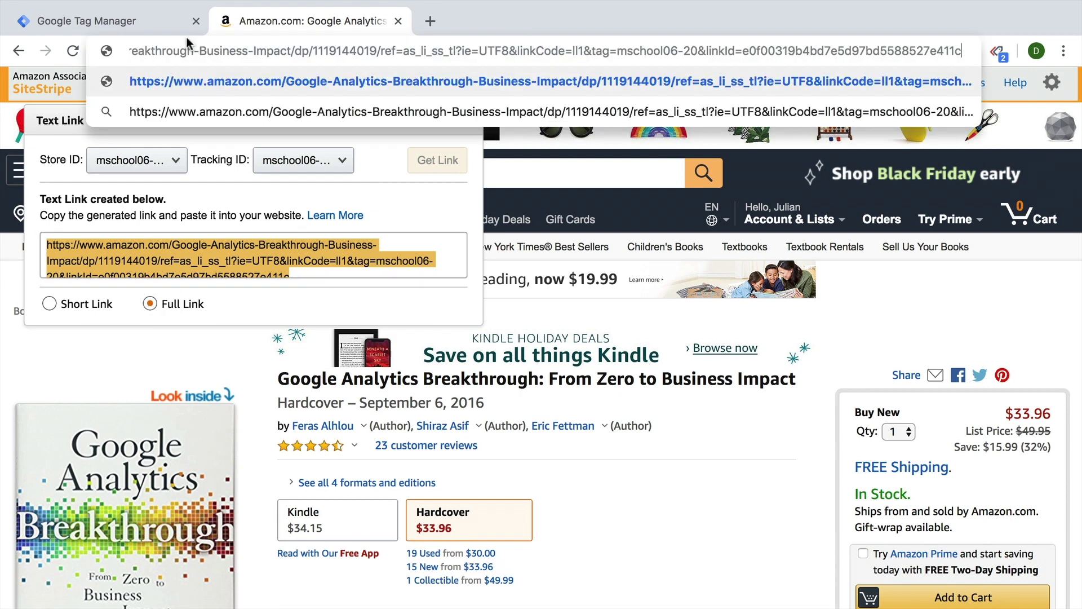
{"action": "key", "text": "ctrl+a"}
{"action": "left_click", "coordinate": [325, 51]}
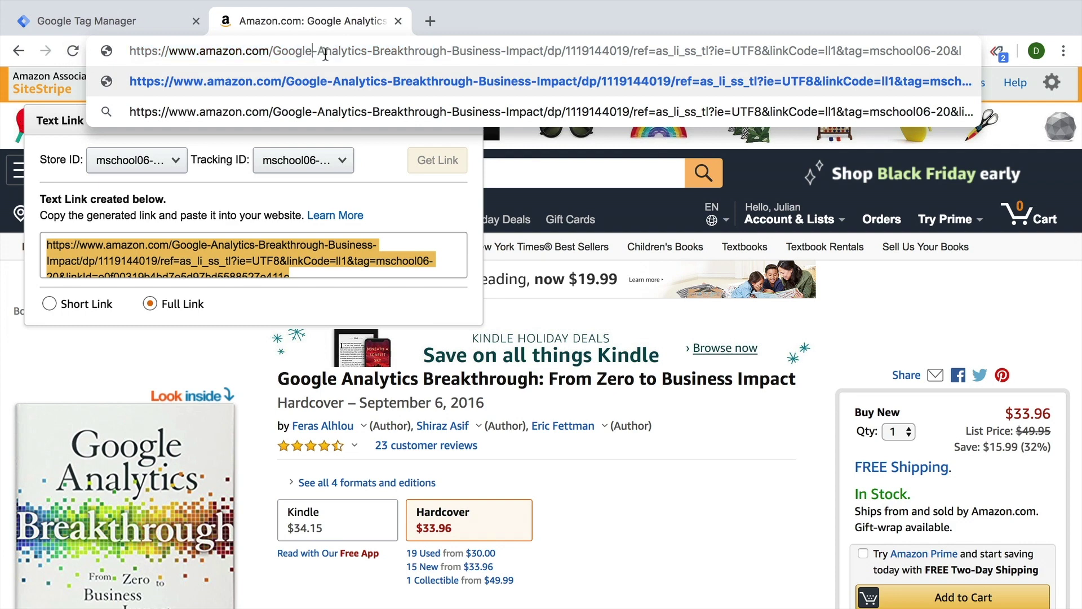
{"action": "left_click_drag", "start_coordinate": [649, 51], "coordinate": [961, 50]}
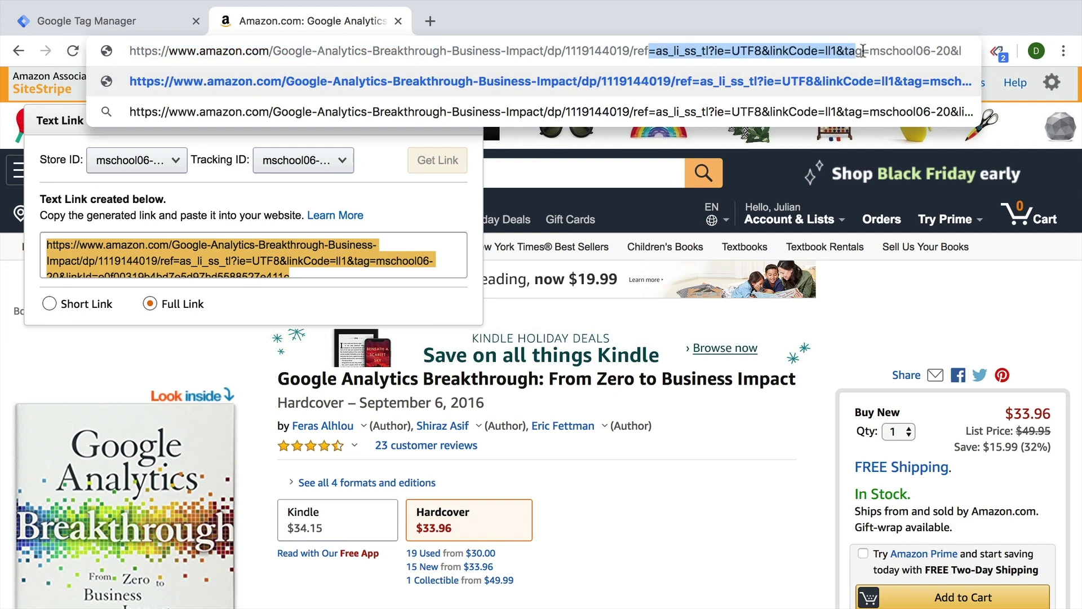
{"action": "double_click", "coordinate": [700, 51]}
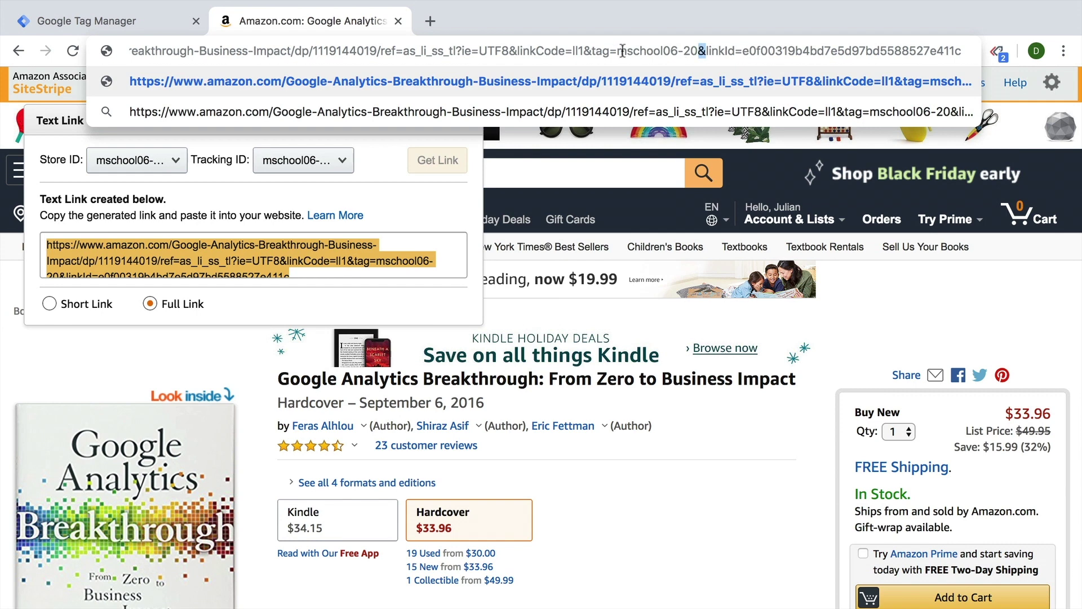
{"action": "left_click_drag", "start_coordinate": [592, 51], "coordinate": [698, 51]}
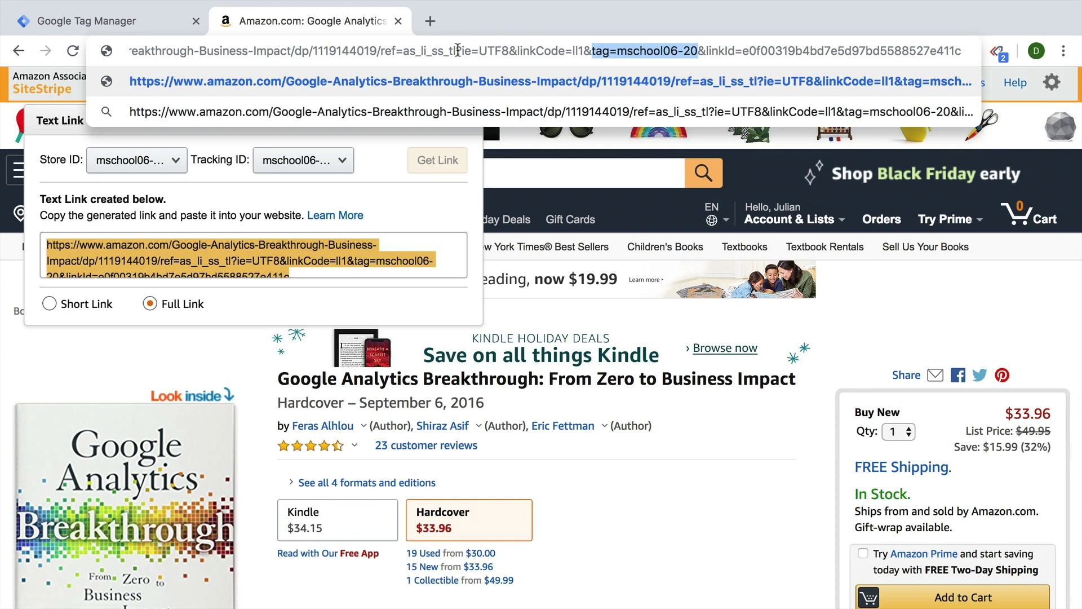
Strip the ref, ie and linkCode parameters, load the trimmed URL, and check tag=mschool06-20.
{"action": "left_click_drag", "start_coordinate": [458, 49], "coordinate": [542, 127]}
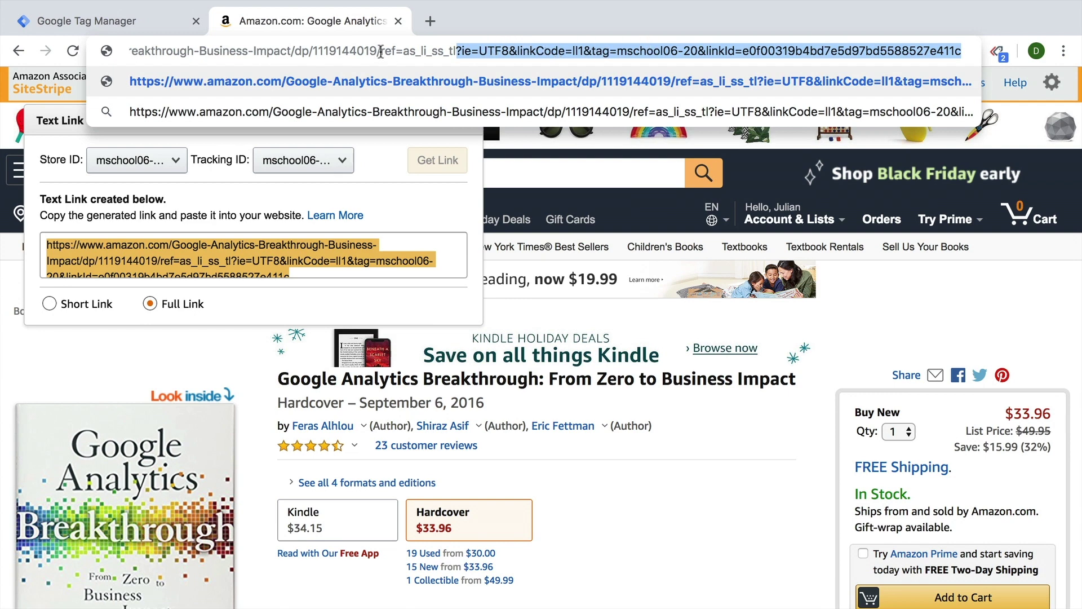
{"action": "left_click_drag", "start_coordinate": [380, 52], "coordinate": [595, 50]}
{"action": "key", "text": "BackSpace"}
{"action": "key", "text": "BackSpace"}
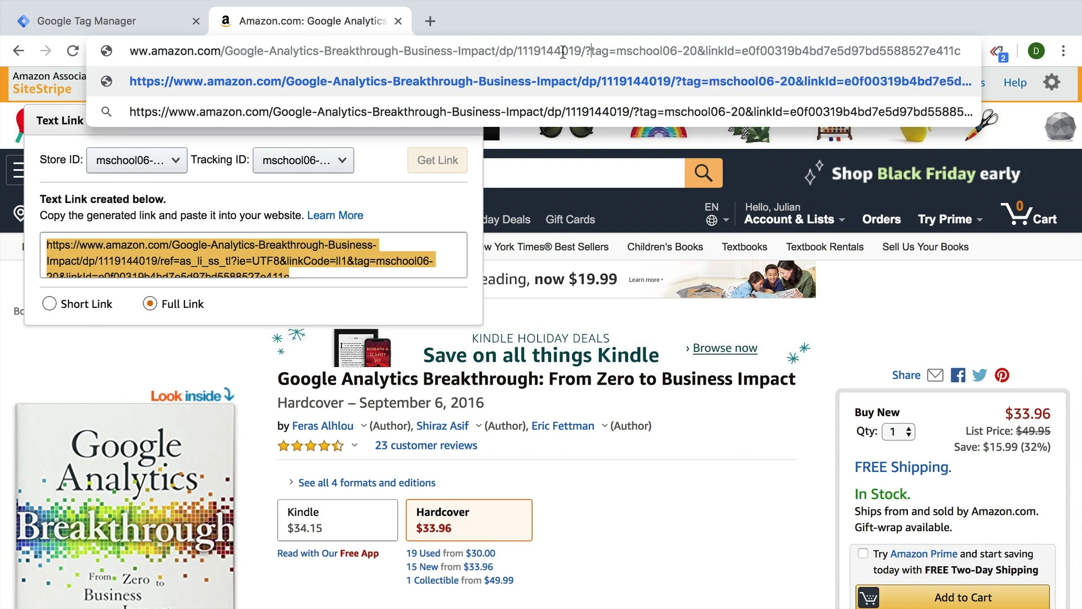
{"action": "key", "text": "Return"}
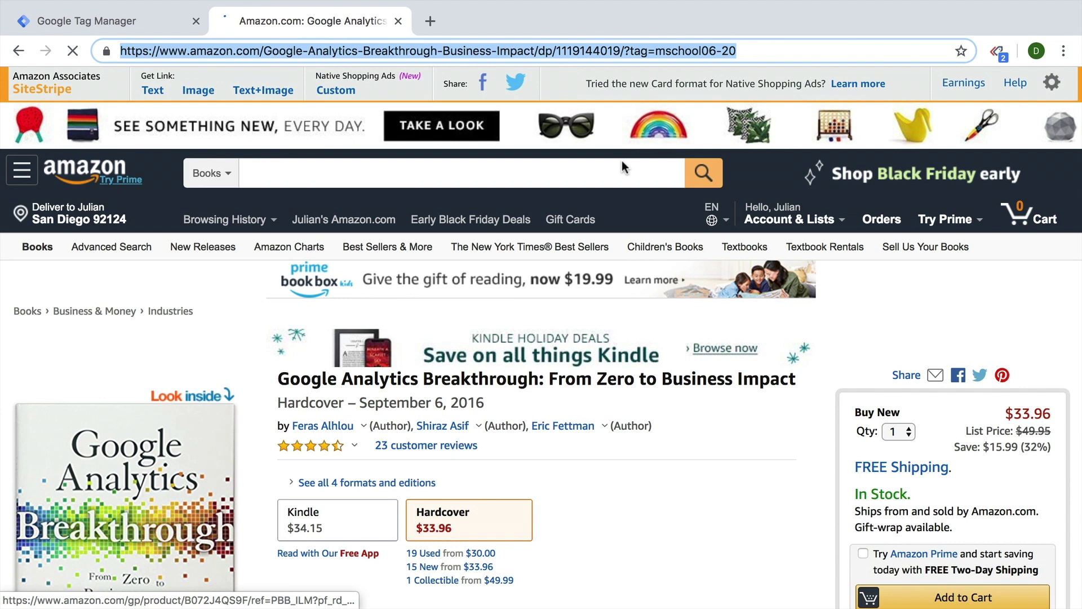
{"action": "double_click", "coordinate": [677, 50]}
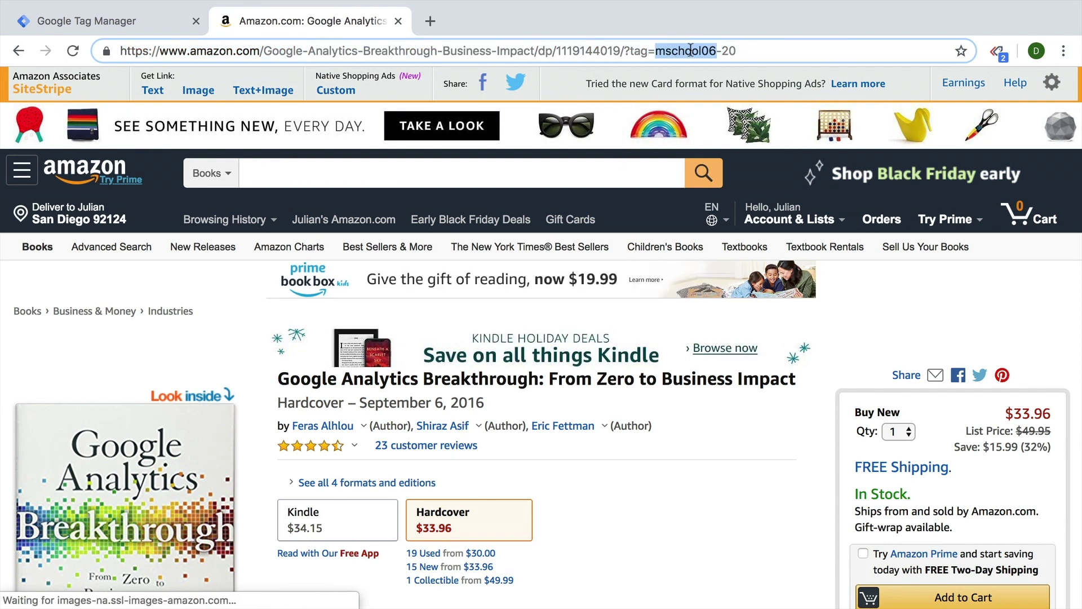
{"action": "double_click", "coordinate": [738, 50]}
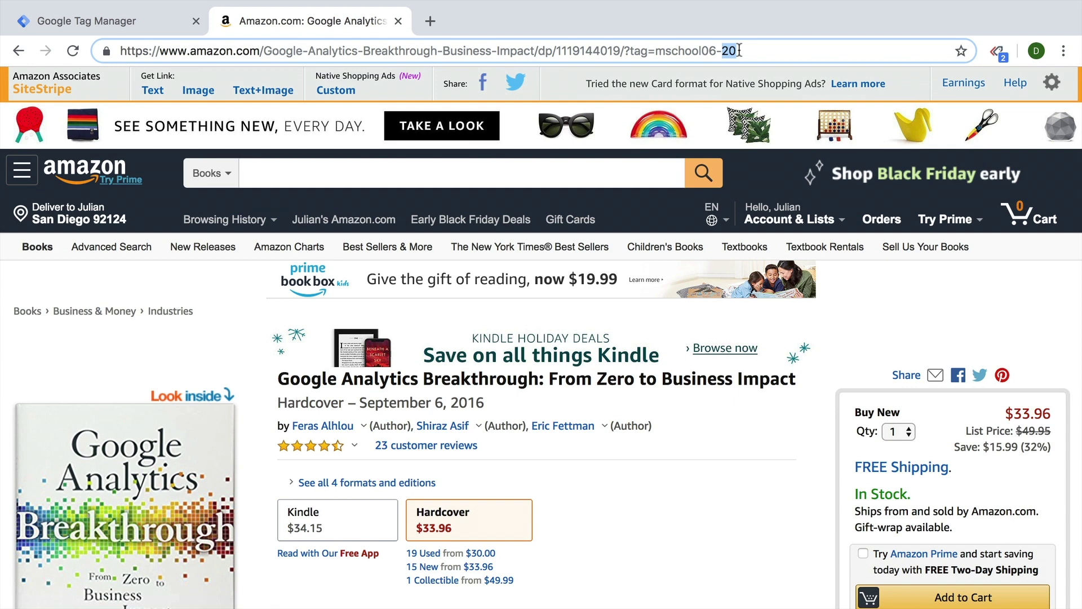
{"action": "key", "text": "ctrl+a"}
{"action": "key", "text": "ctrl+c"}
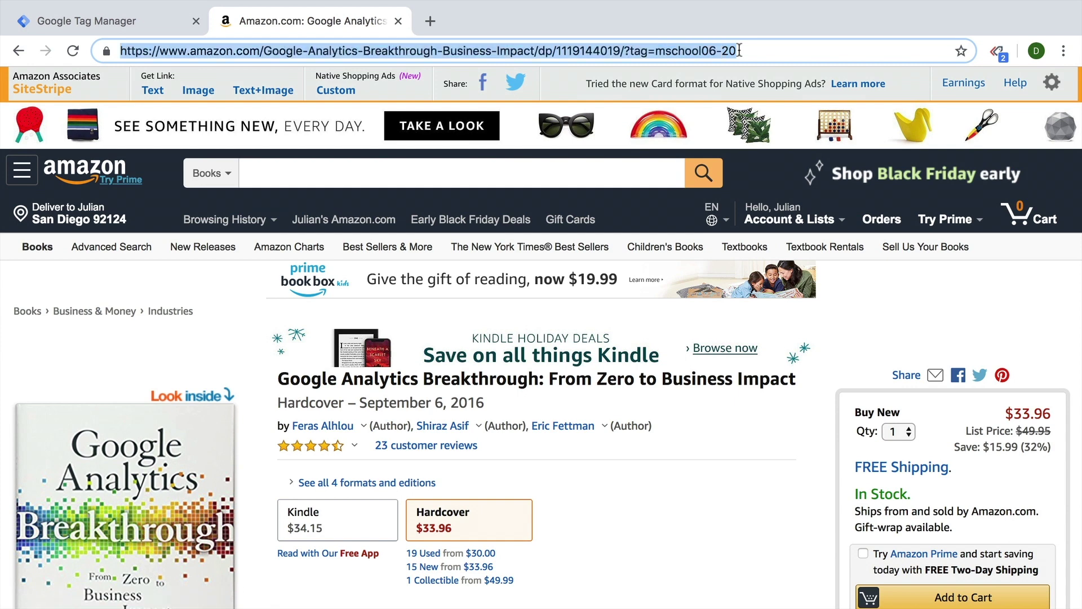
Go back from Amazon, then review the Link Add tag's amazon.com link selector on script line 3.
{"action": "left_click", "coordinate": [17, 49]}
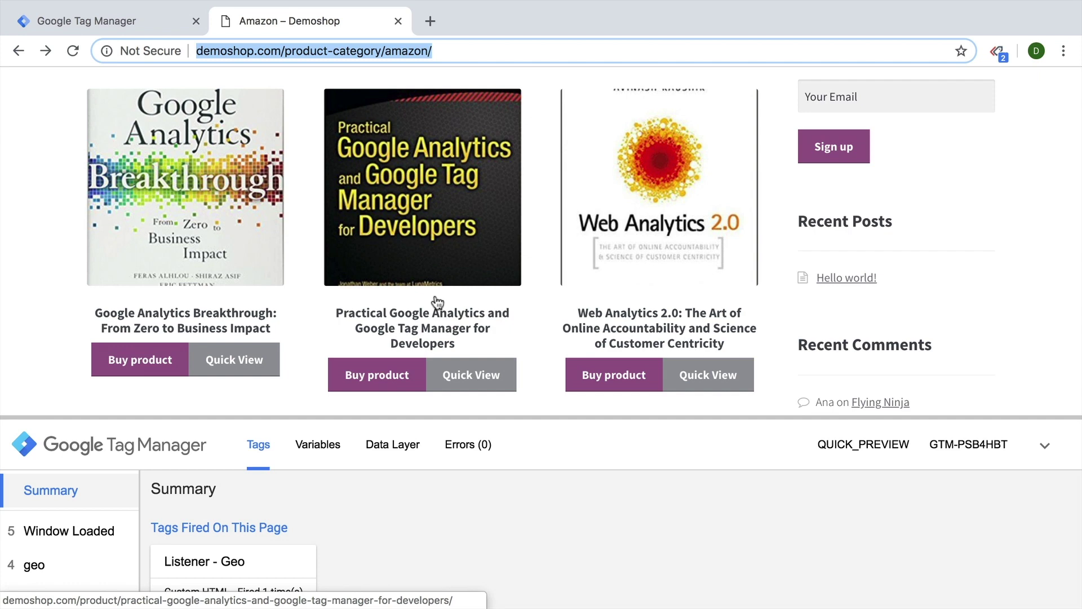
{"action": "left_click", "coordinate": [62, 22]}
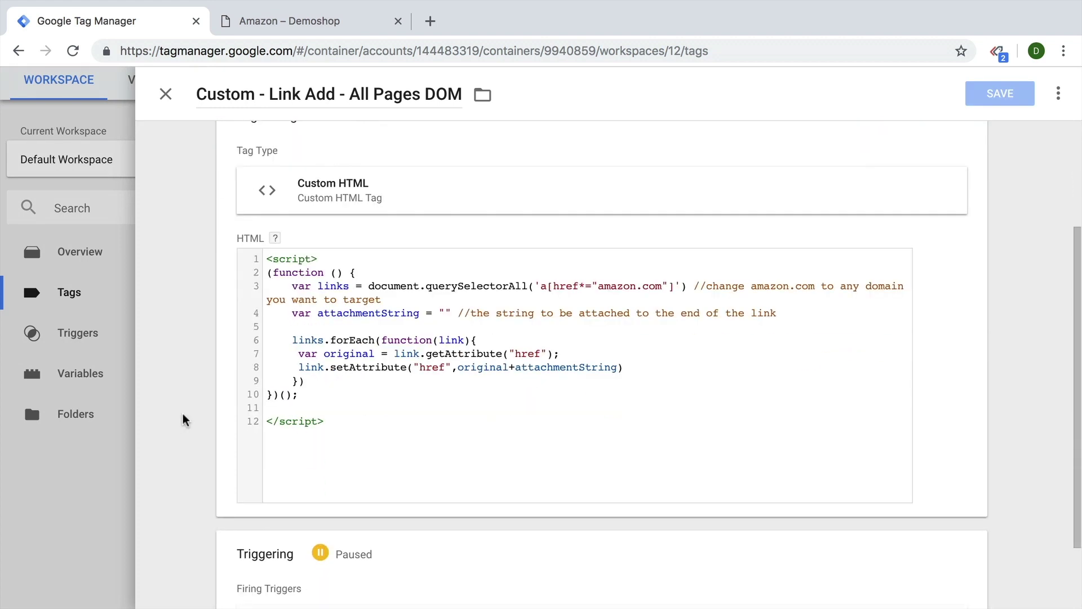
{"action": "left_click_drag", "start_coordinate": [370, 294], "coordinate": [686, 296]}
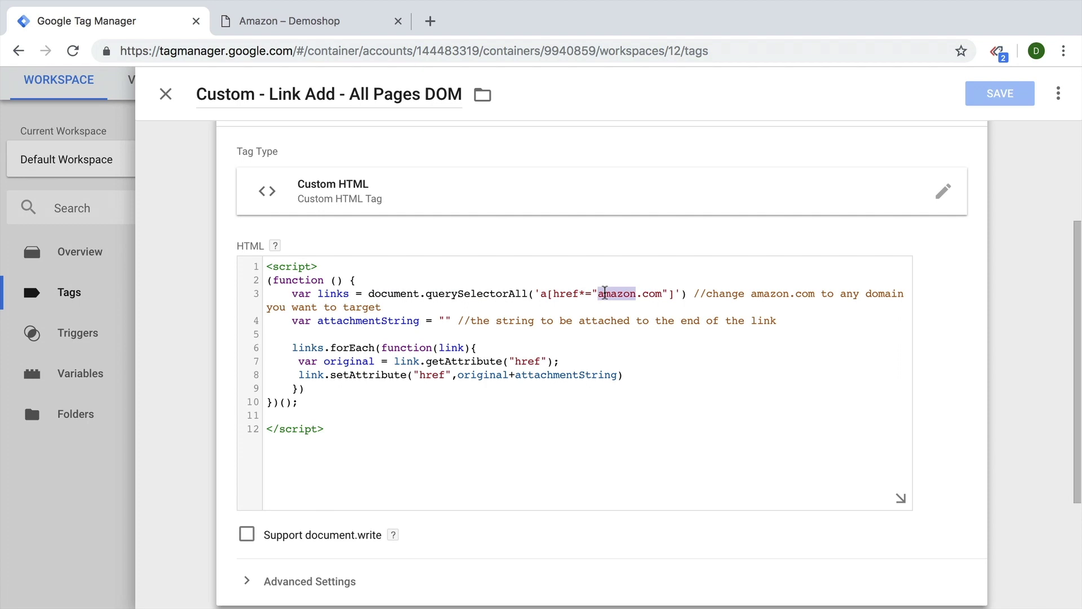
{"action": "triple_click", "coordinate": [600, 294]}
{"action": "left_click", "coordinate": [447, 293]}
Inspect the Demoshop Buy product link's HTML to confirm its plain amazon.com href, then return to GTM.
{"action": "left_click", "coordinate": [300, 31]}
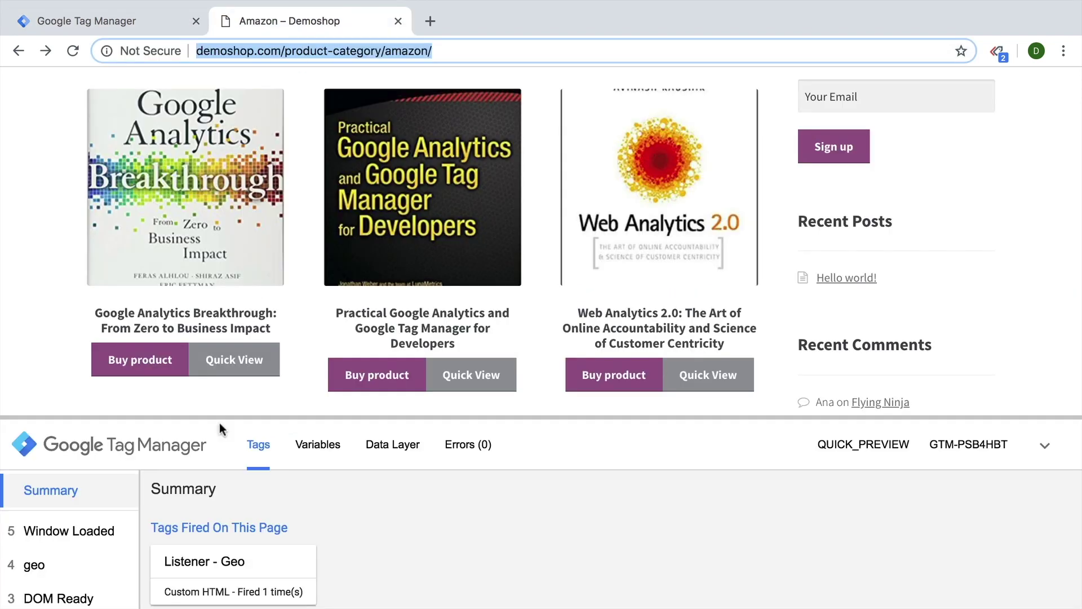
{"action": "right_click", "coordinate": [145, 363]}
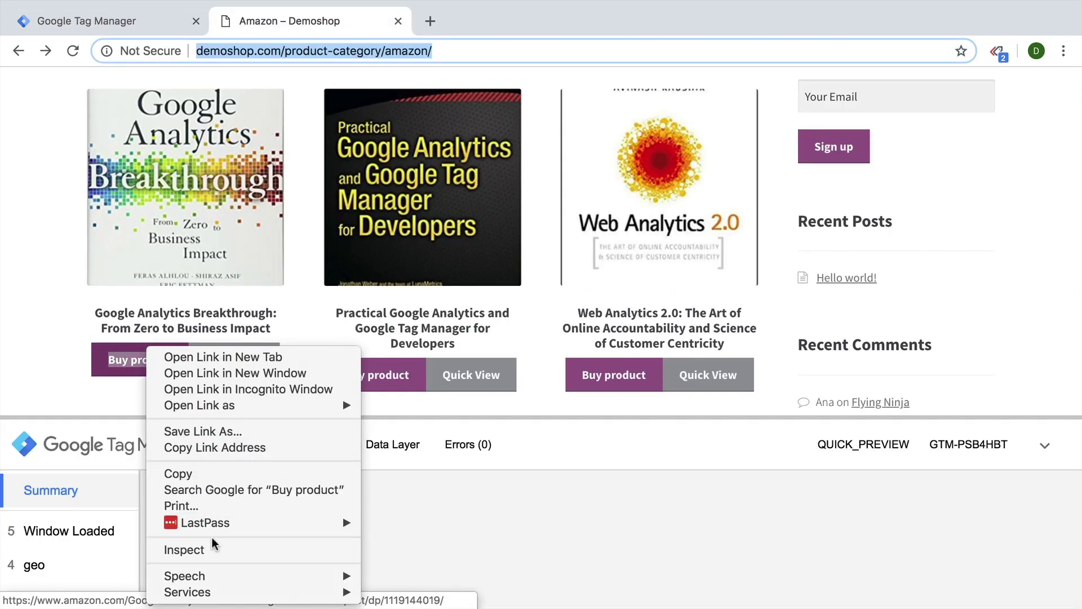
{"action": "left_click", "coordinate": [202, 548]}
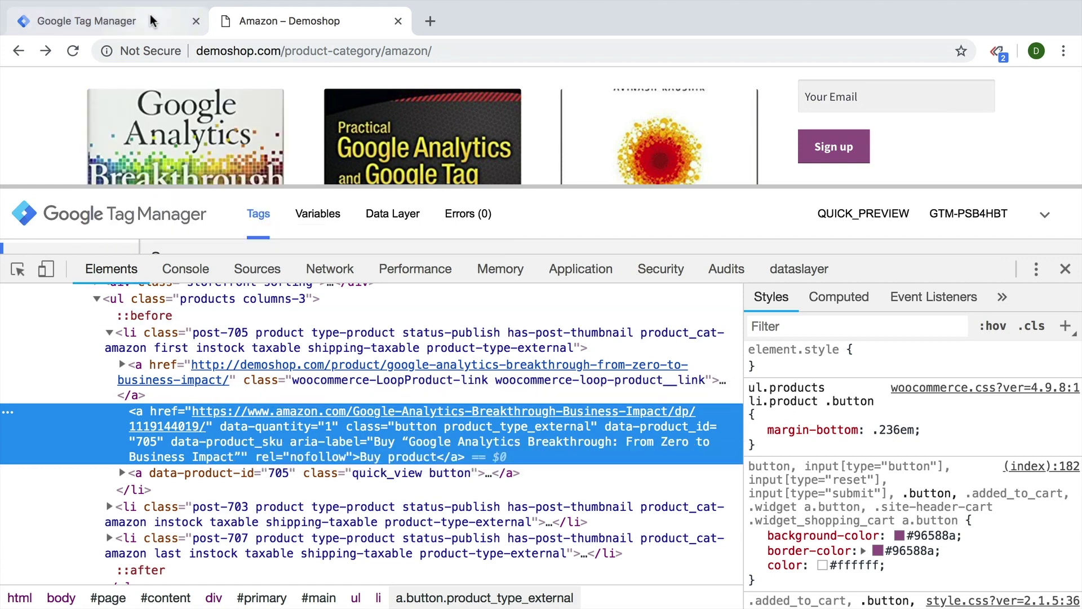
{"action": "key", "text": "ctrl+shift+Tab"}
Set the line 4 attachmentString to '?tag=mschool06-20', copying the parameter from the affiliate URL.
{"action": "type", "text": "?"}
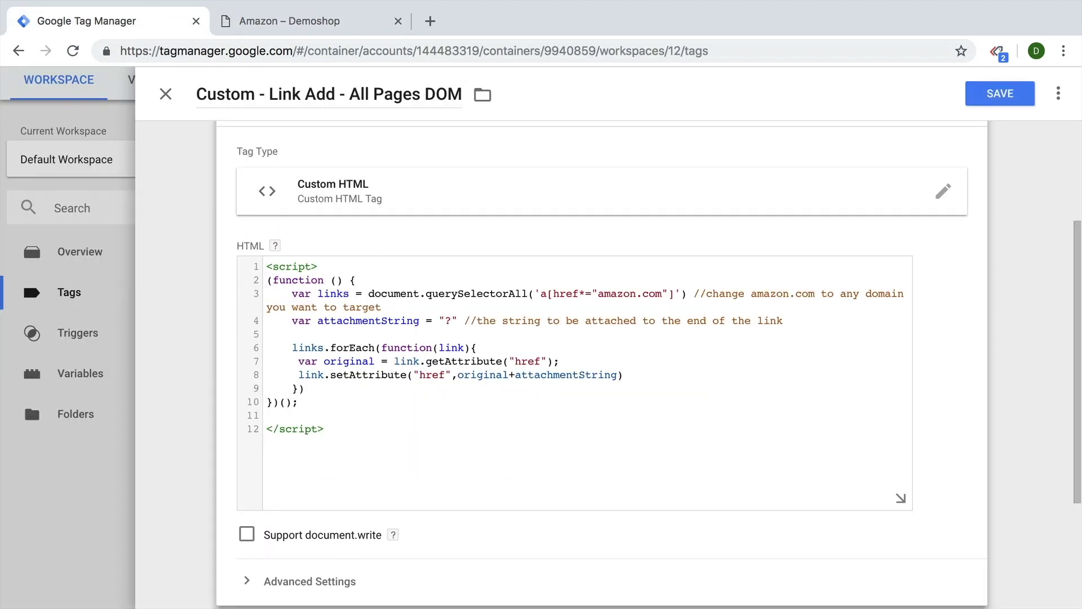
{"action": "key", "text": "ctrl+v"}
{"action": "key", "text": "ctrl+z"}
{"action": "left_click", "coordinate": [402, 51]}
{"action": "key", "text": "ctrl+v"}
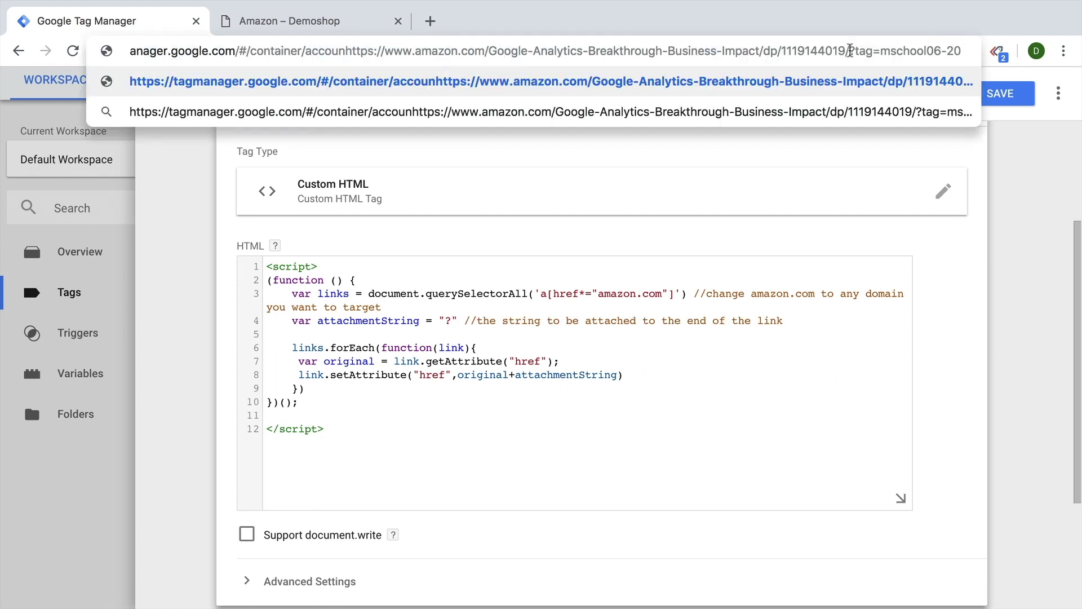
{"action": "left_click_drag", "start_coordinate": [851, 50], "coordinate": [963, 50]}
{"action": "key", "text": "ctrl+c"}
{"action": "left_click", "coordinate": [451, 321]}
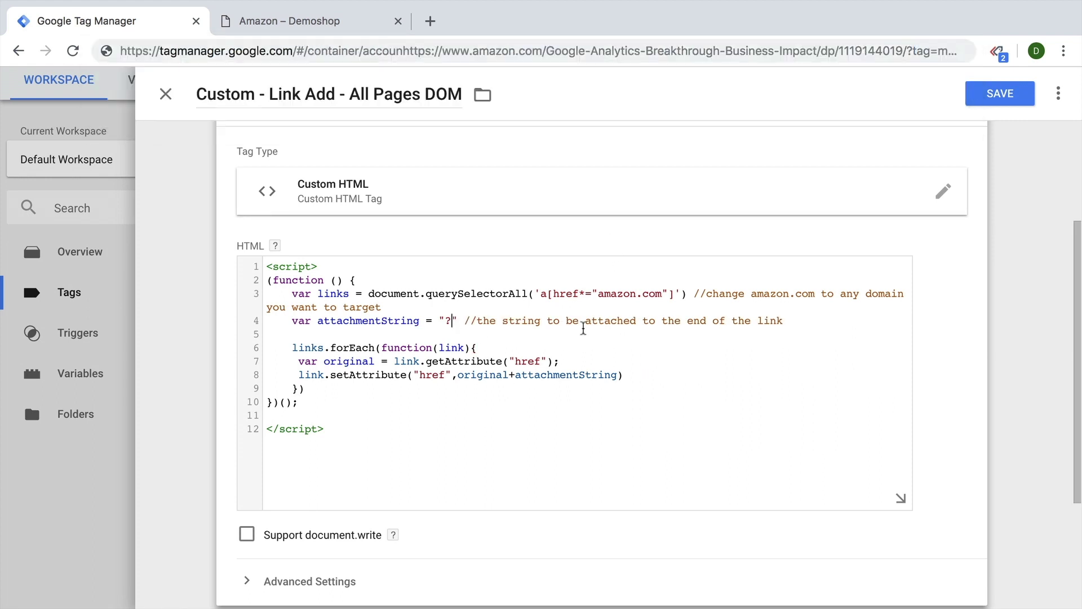
{"action": "key", "text": "ctrl+v"}
{"action": "left_click_drag", "start_coordinate": [446, 321], "coordinate": [551, 321]}
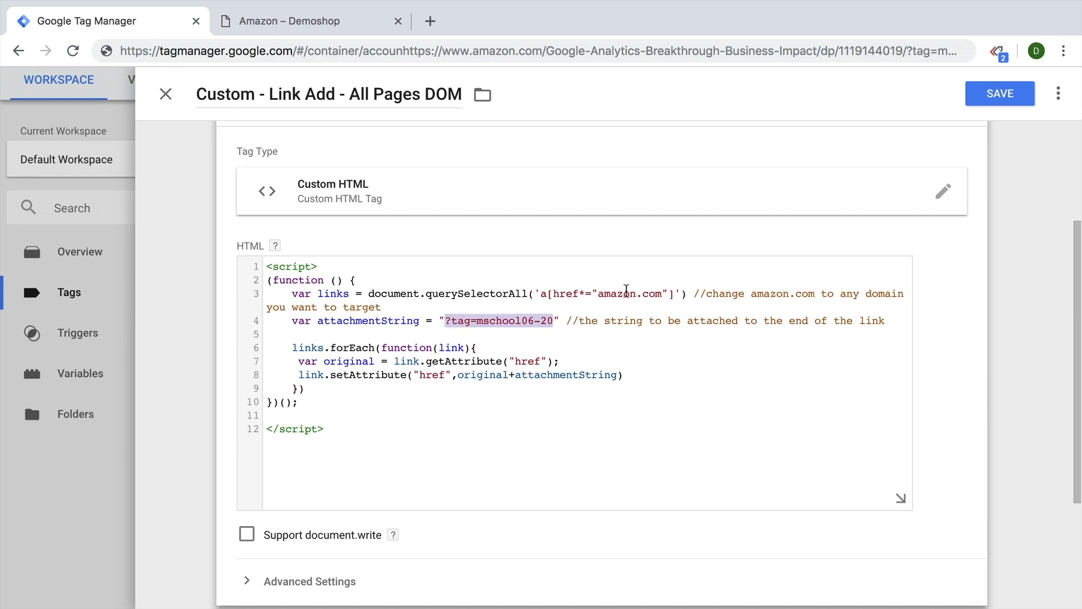
{"action": "double_click", "coordinate": [625, 293]}
{"action": "scroll", "coordinate": [632, 290], "scroll_direction": "down", "scroll_amount": 3}
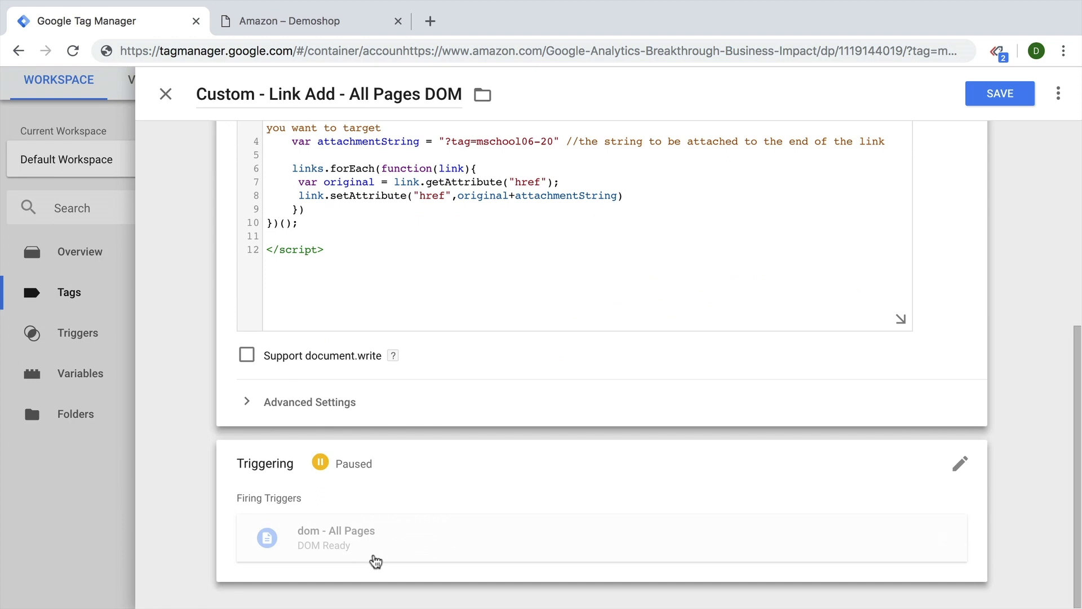
{"action": "mouse_move", "coordinate": [339, 537]}
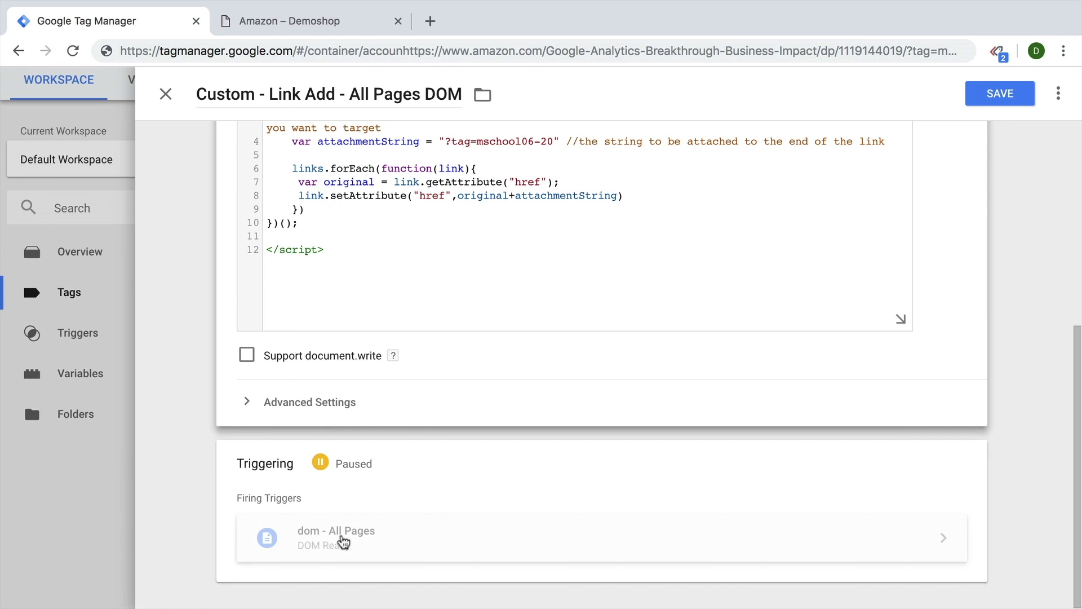
{"action": "left_click", "coordinate": [293, 21]}
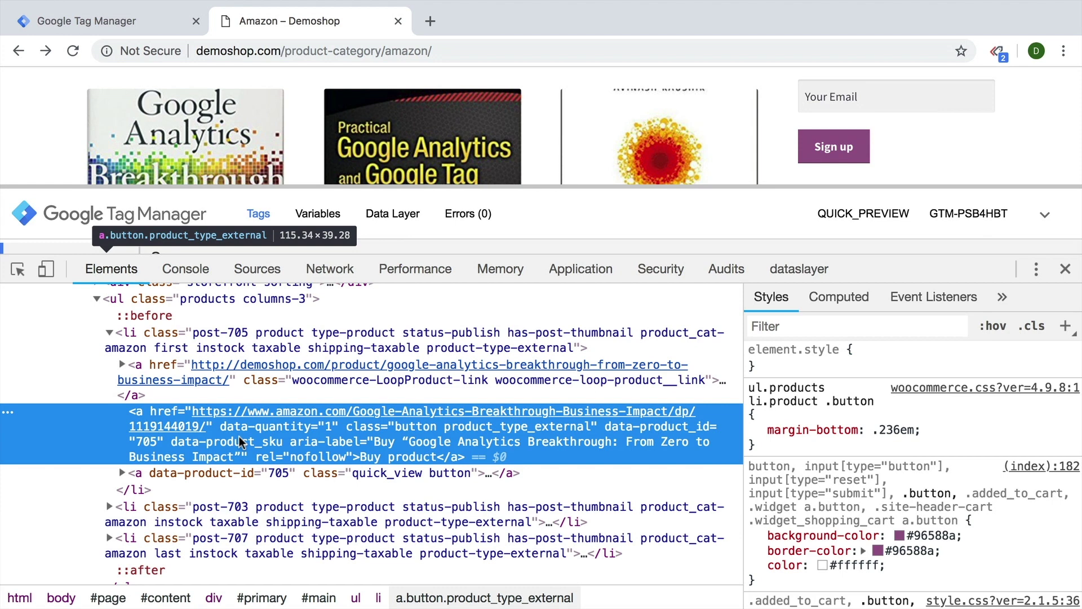
{"action": "left_click", "coordinate": [1065, 269]}
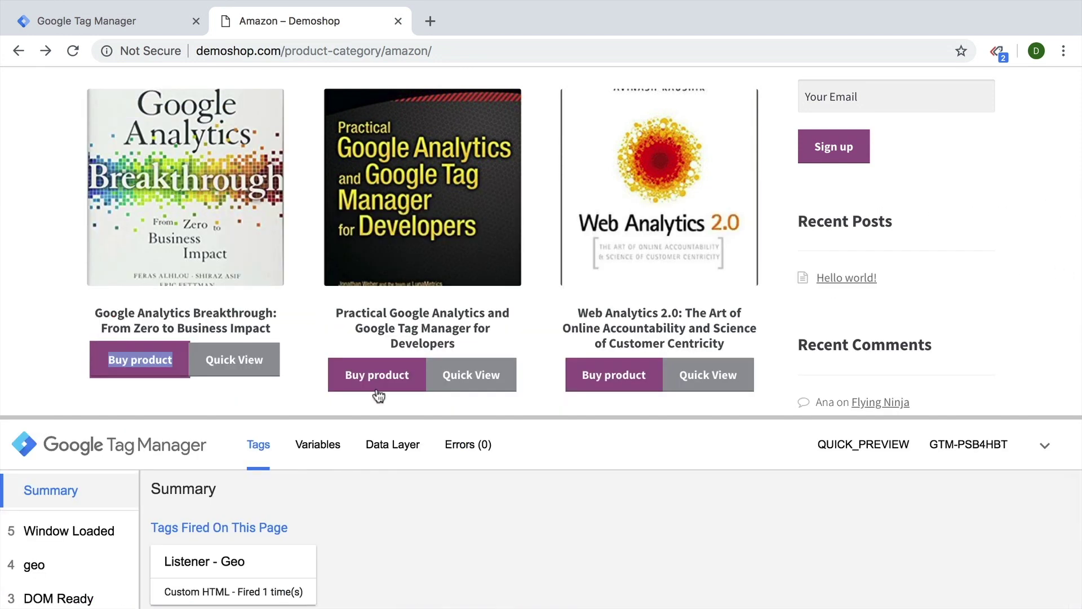
{"action": "left_click_drag", "start_coordinate": [51, 415], "coordinate": [45, 278]}
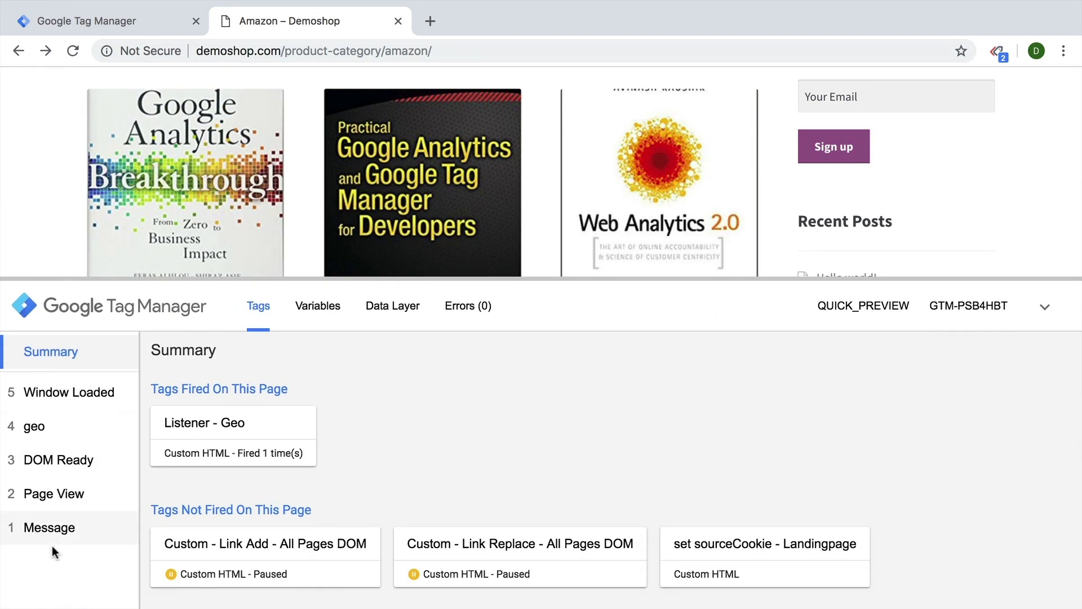
{"action": "left_click", "coordinate": [52, 500]}
{"action": "left_click", "coordinate": [52, 461]}
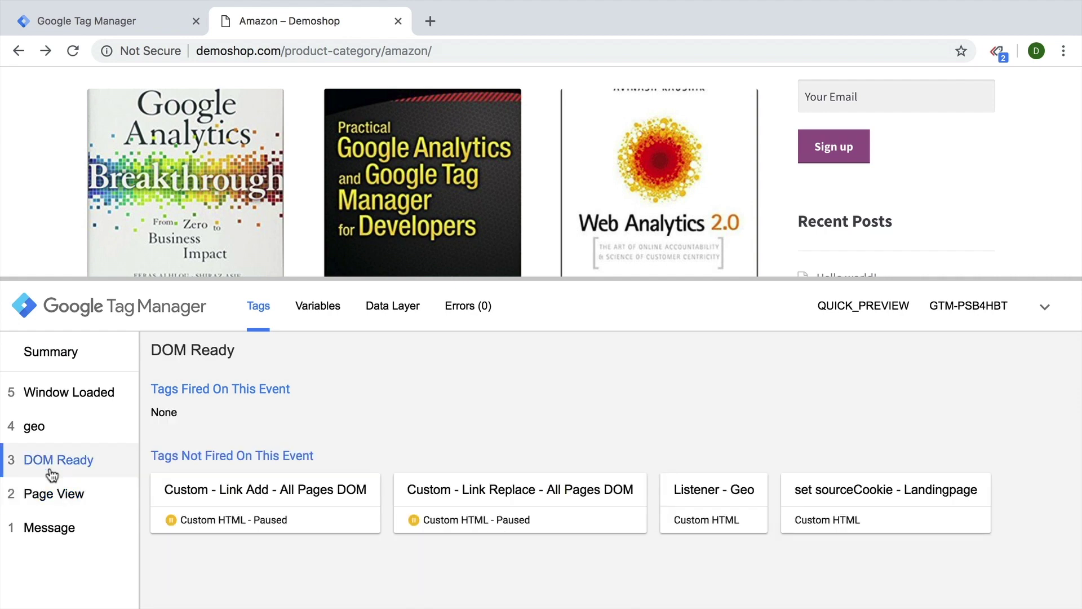
{"action": "left_click", "coordinate": [142, 20]}
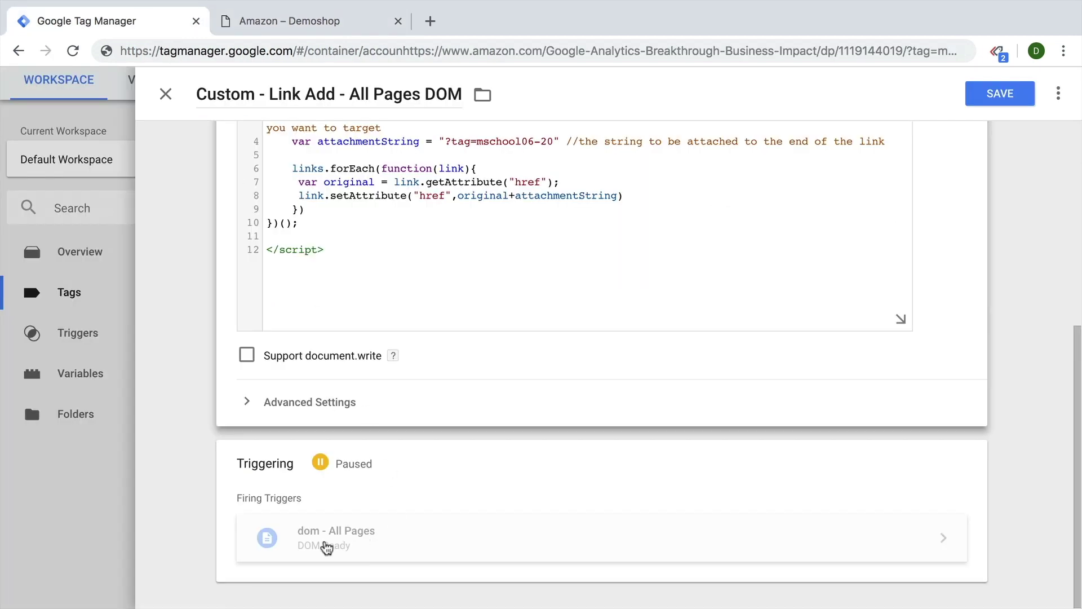
Unpause and save the Custom - Link Add - All Pages DOM tag, refresh preview, and reload Demoshop.
{"action": "left_click_drag", "start_coordinate": [1076, 462], "coordinate": [1079, 88]}
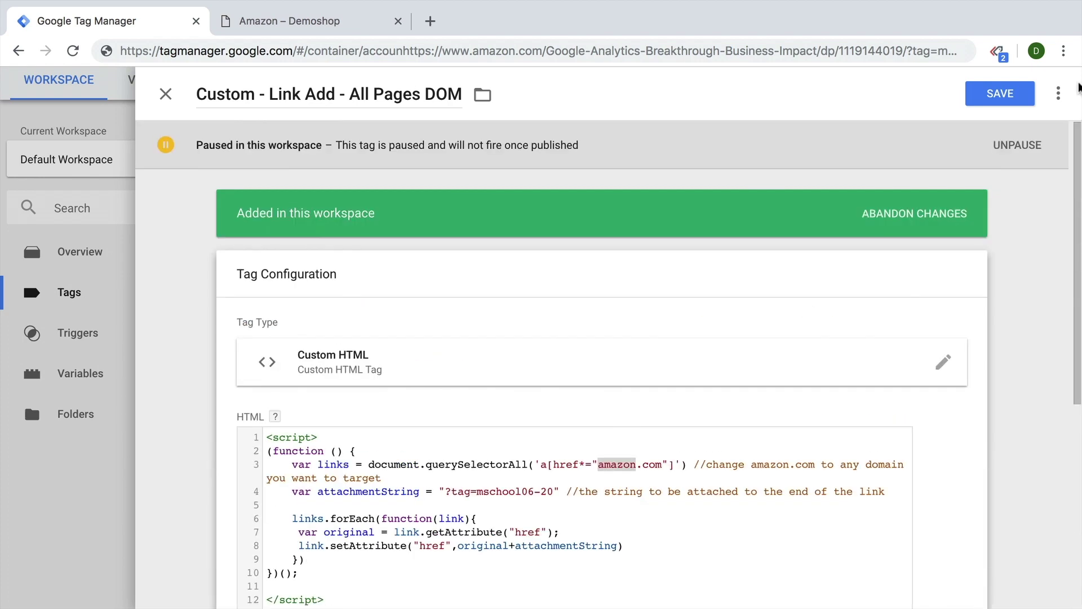
{"action": "left_click", "coordinate": [1059, 93]}
{"action": "left_click", "coordinate": [1033, 186]}
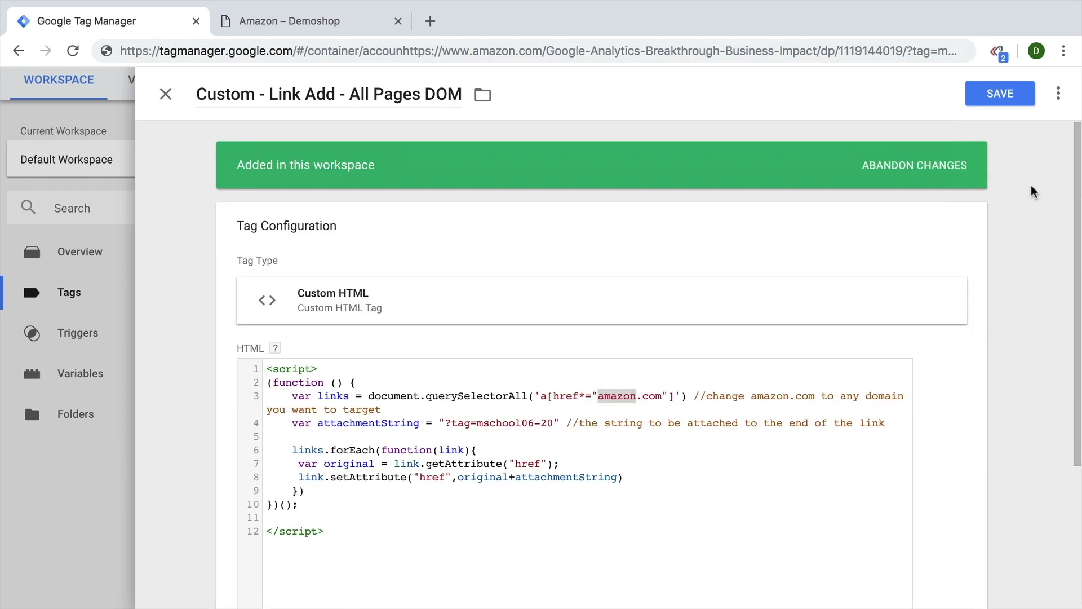
{"action": "left_click", "coordinate": [1009, 96]}
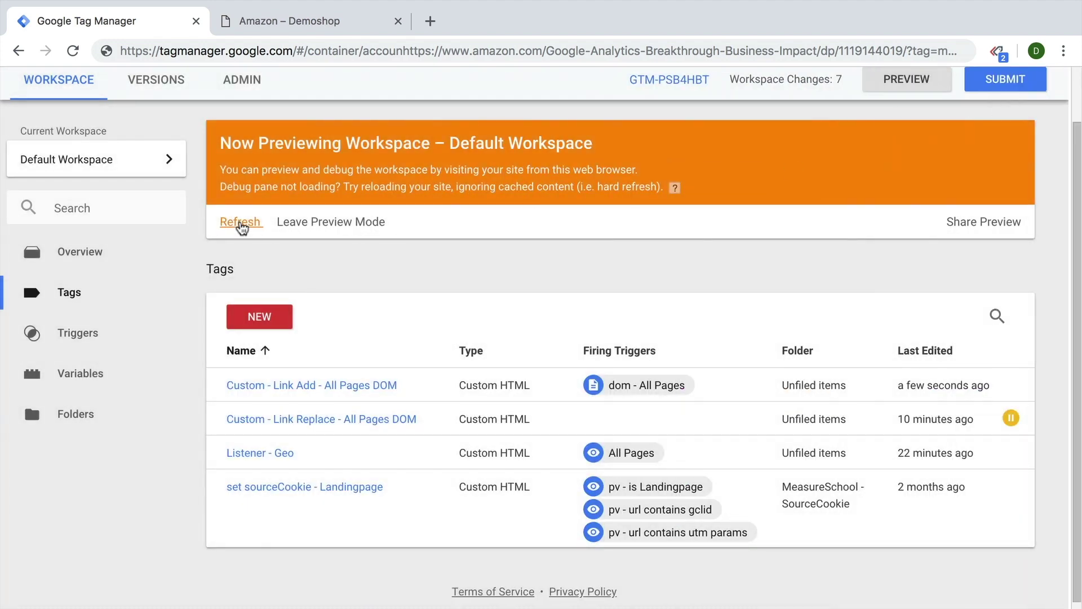
{"action": "left_click", "coordinate": [241, 223]}
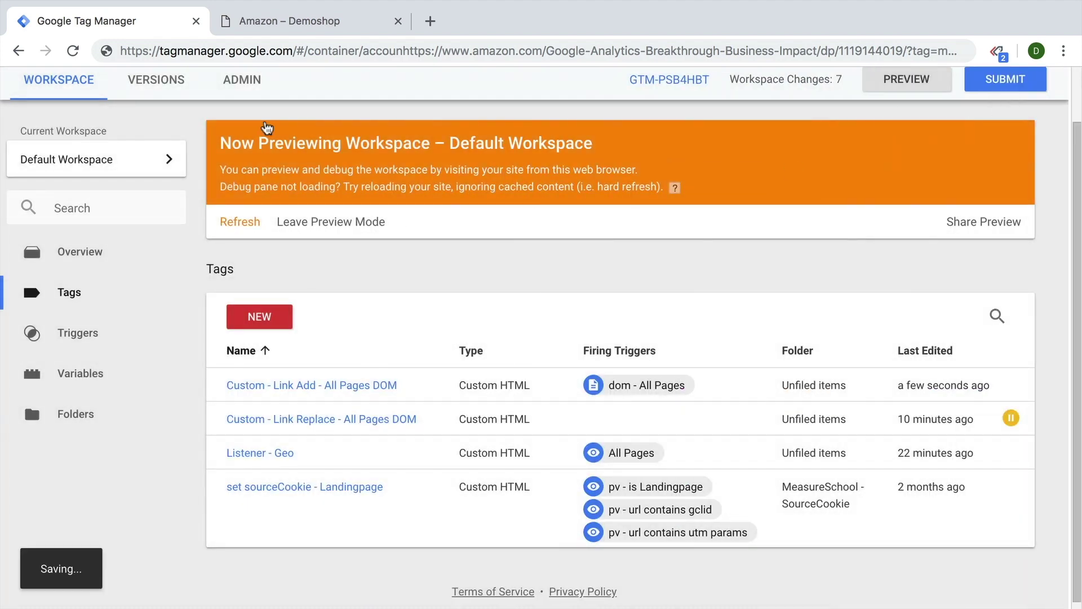
{"action": "left_click", "coordinate": [291, 9]}
{"action": "key", "text": "ctrl+r"}
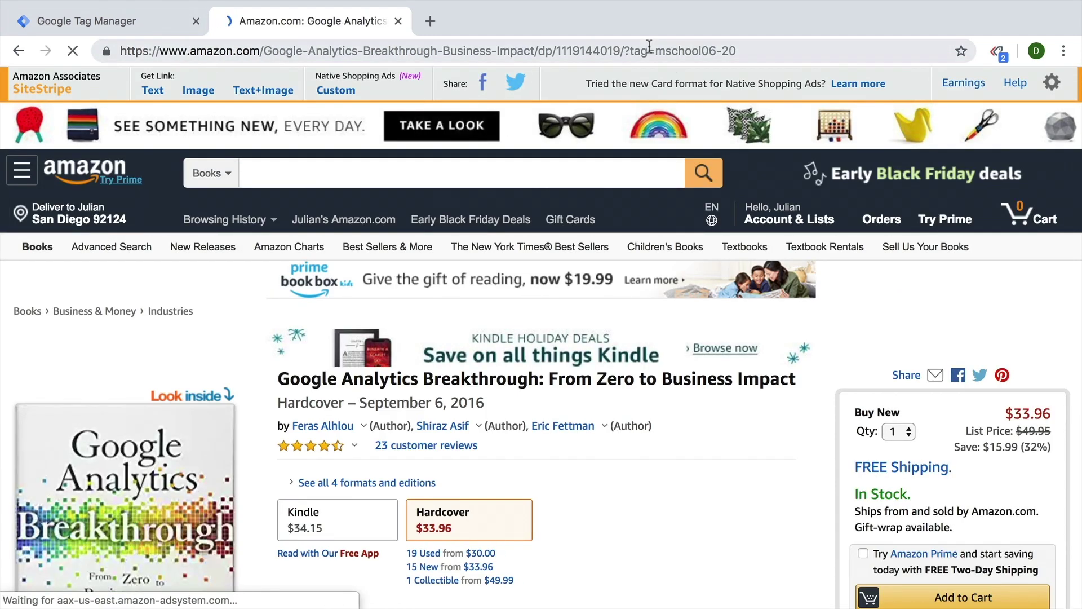
Verify both book links open Amazon with ?tag=mschool06-20, then check the debug panel shows Link Add fired.
{"action": "left_click_drag", "start_coordinate": [625, 50], "coordinate": [801, 50]}
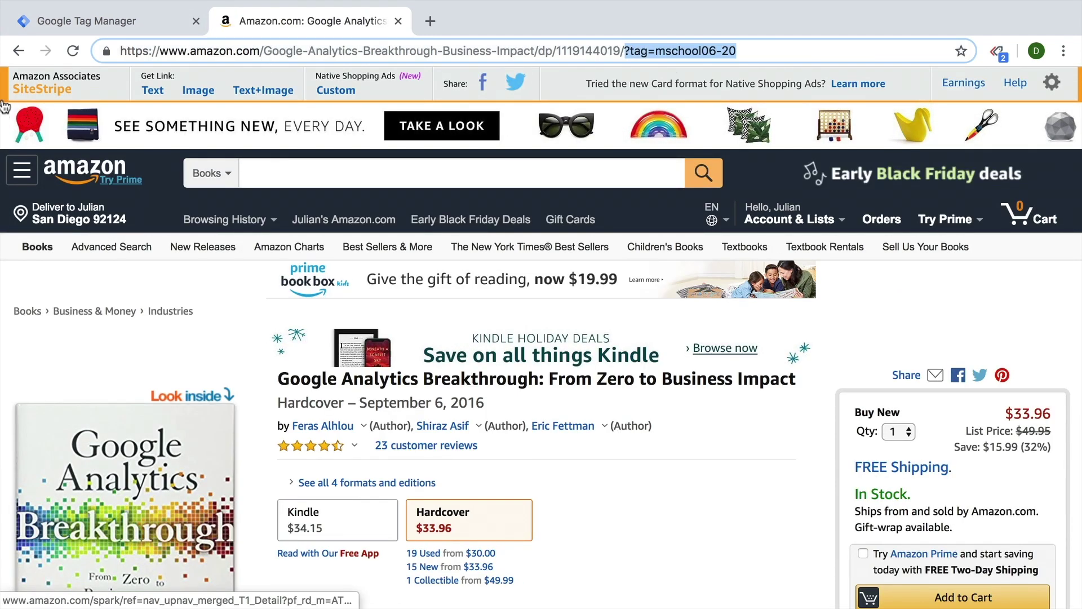
{"action": "left_click", "coordinate": [19, 51]}
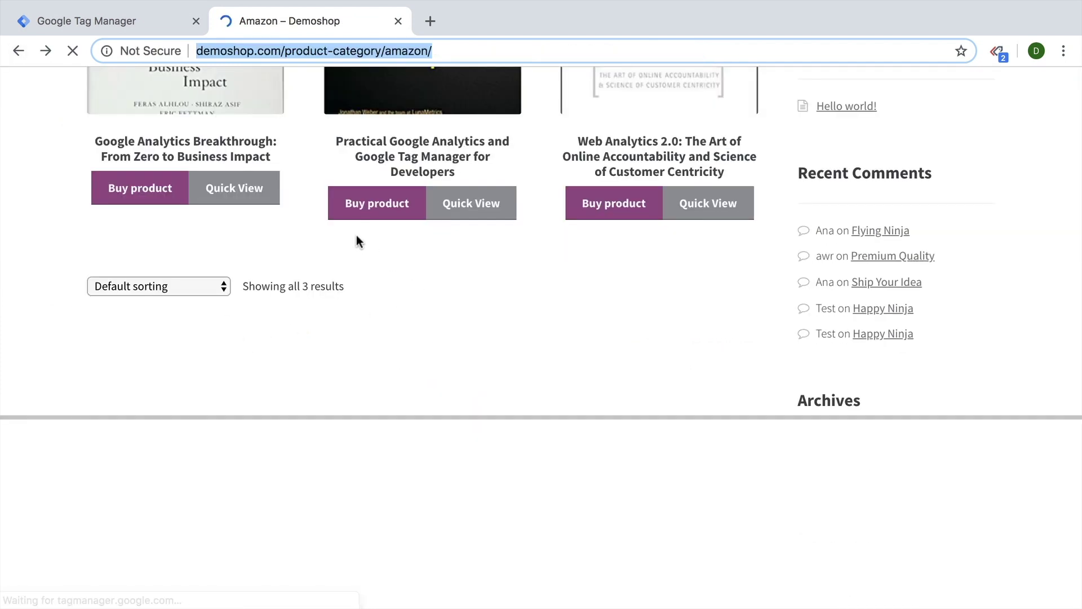
{"action": "left_click", "coordinate": [367, 202]}
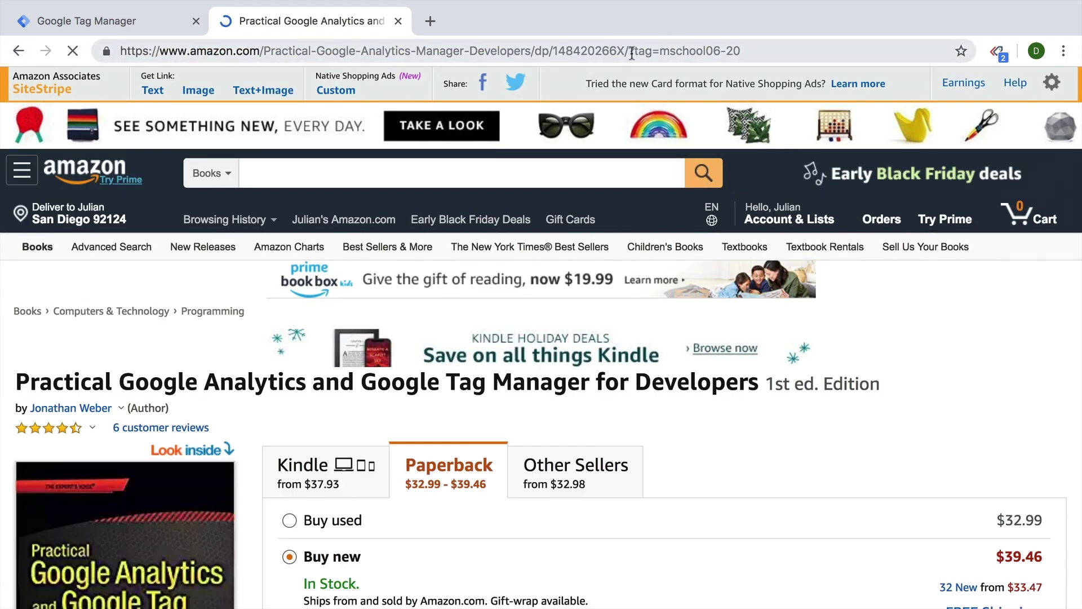
{"action": "left_click_drag", "start_coordinate": [629, 51], "coordinate": [775, 53]}
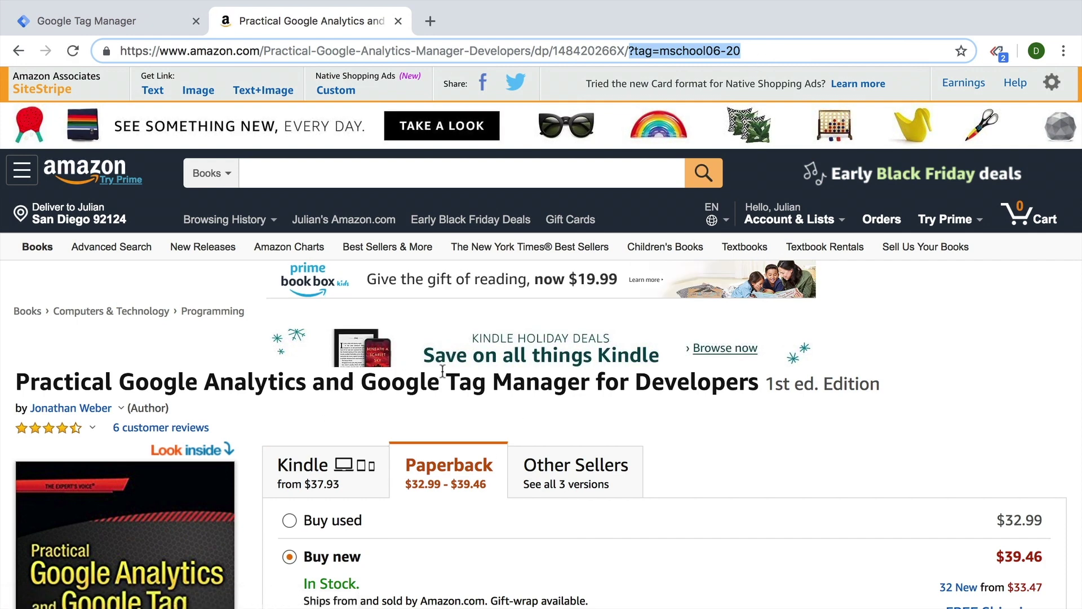
{"action": "left_click", "coordinate": [14, 54]}
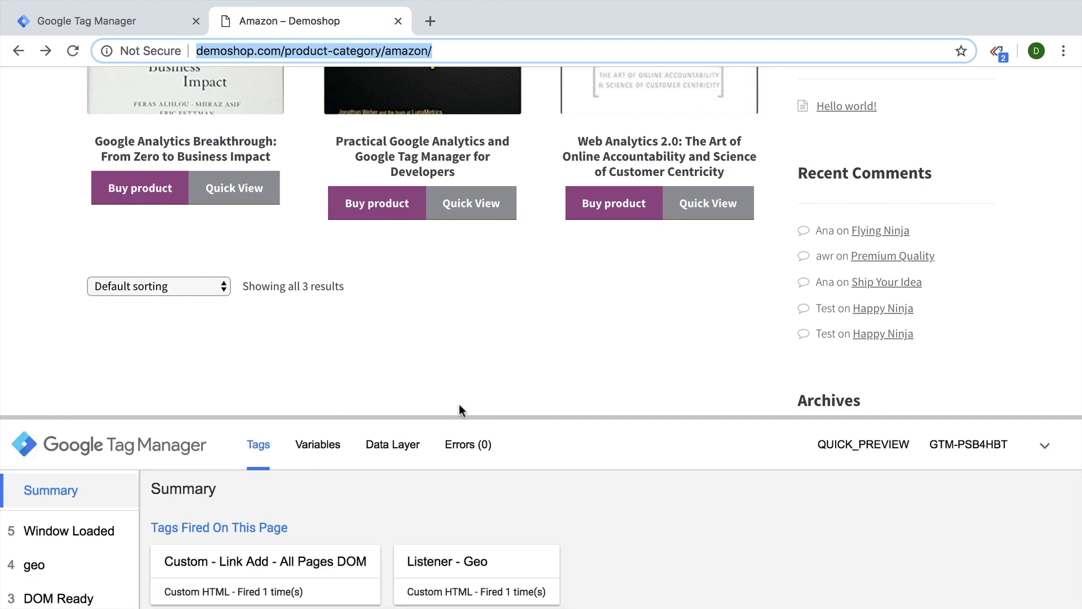
{"action": "left_click_drag", "start_coordinate": [579, 416], "coordinate": [580, 282]}
{"action": "scroll", "coordinate": [580, 271], "scroll_direction": "up", "scroll_amount": 5}
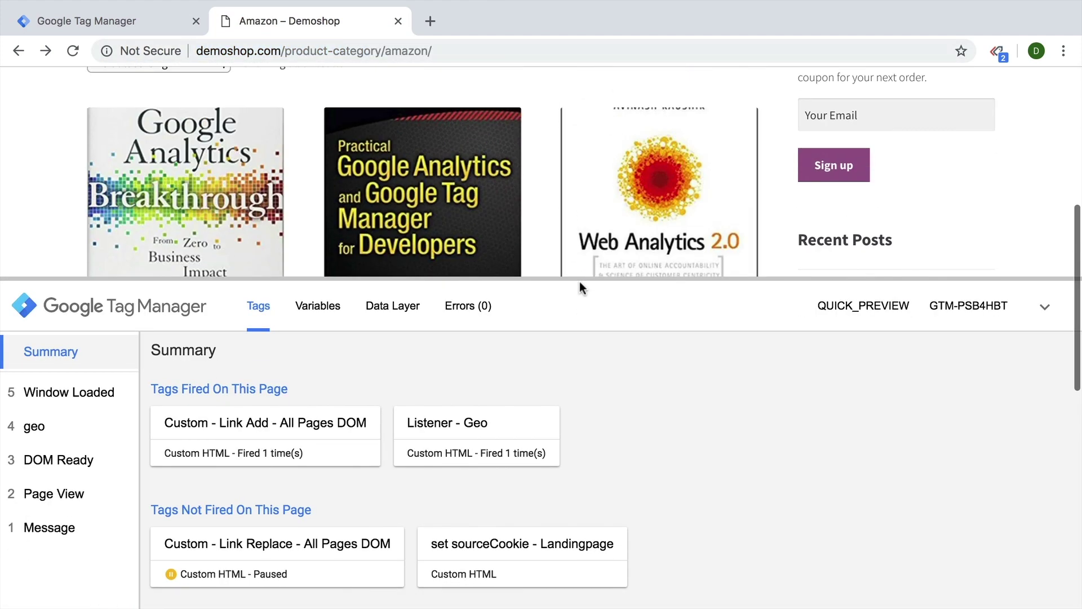
{"action": "scroll", "coordinate": [567, 203], "scroll_direction": "down", "scroll_amount": 3}
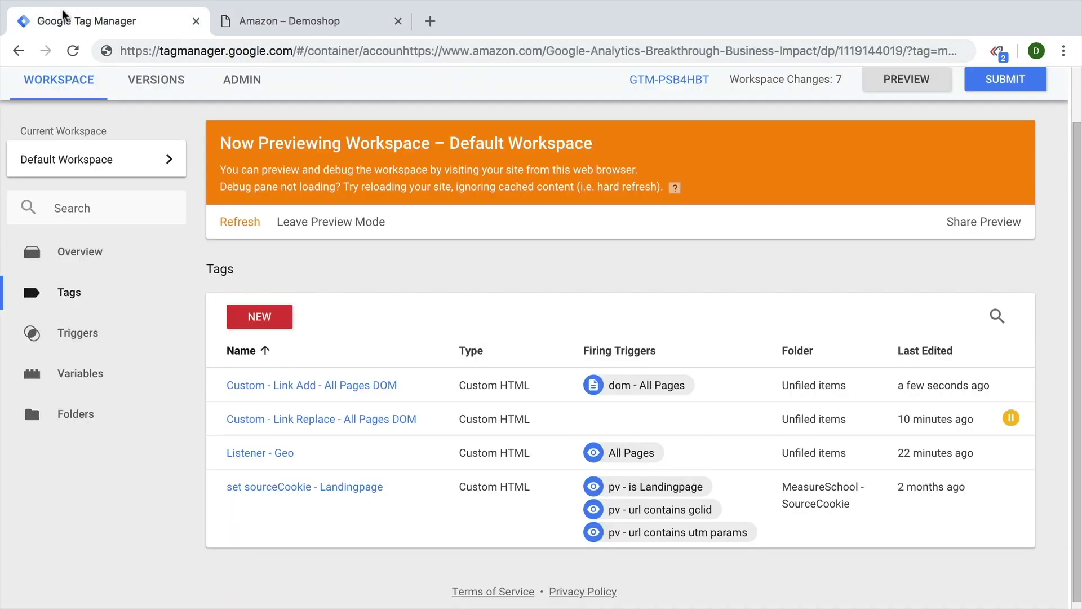
Switch to GTM, open the Custom - Link Add - All Pages DOM tag, and scroll to its HTML.
{"action": "left_click", "coordinate": [57, 21]}
{"action": "left_click", "coordinate": [384, 392]}
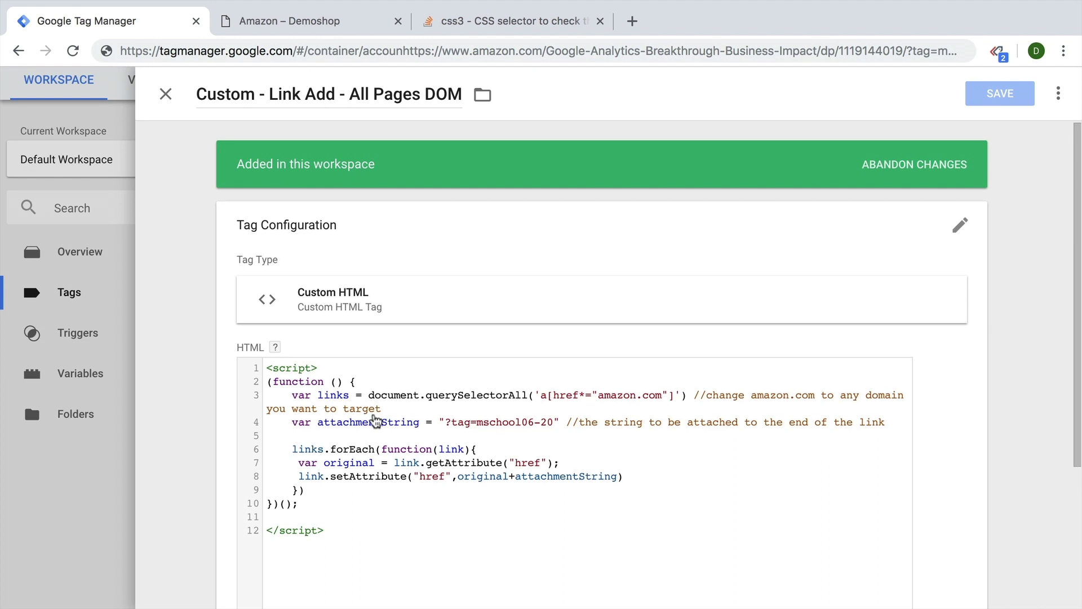
{"action": "scroll", "coordinate": [376, 421], "scroll_direction": "down", "scroll_amount": 2}
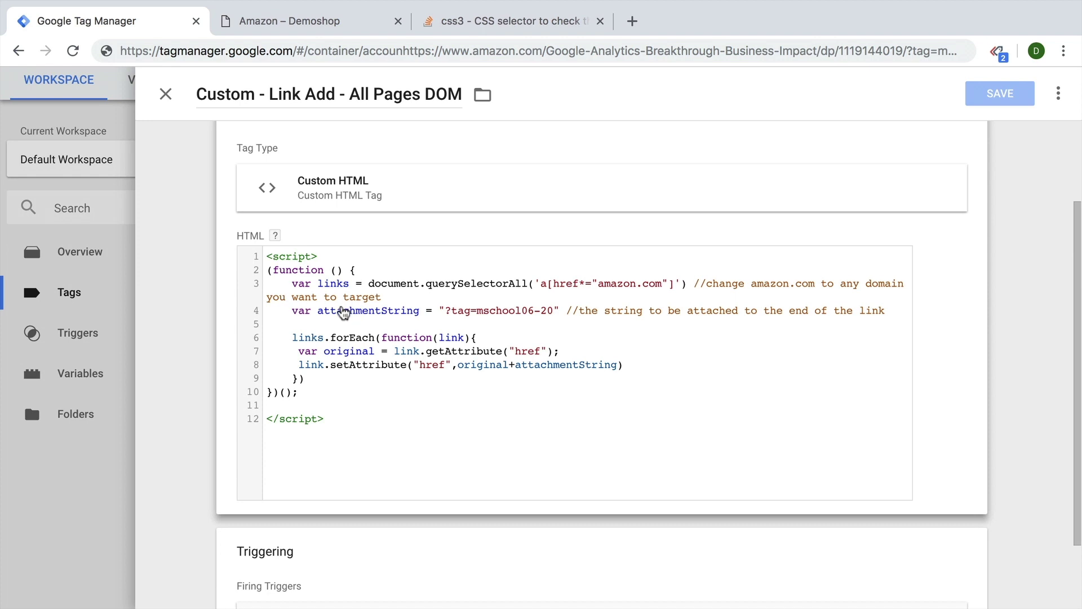
Replace the ? on line 4 with & so the attachment string reads '&tag=mschool06-20'.
{"action": "left_click", "coordinate": [449, 326]}
{"action": "left_click_drag", "start_coordinate": [446, 321], "coordinate": [452, 320]}
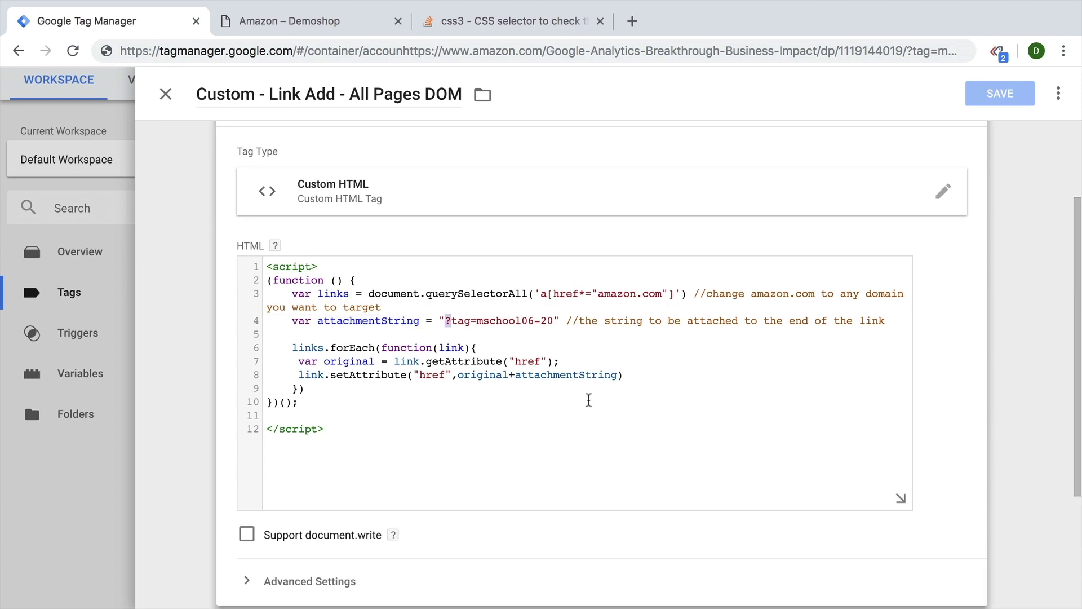
{"action": "type", "text": "&"}
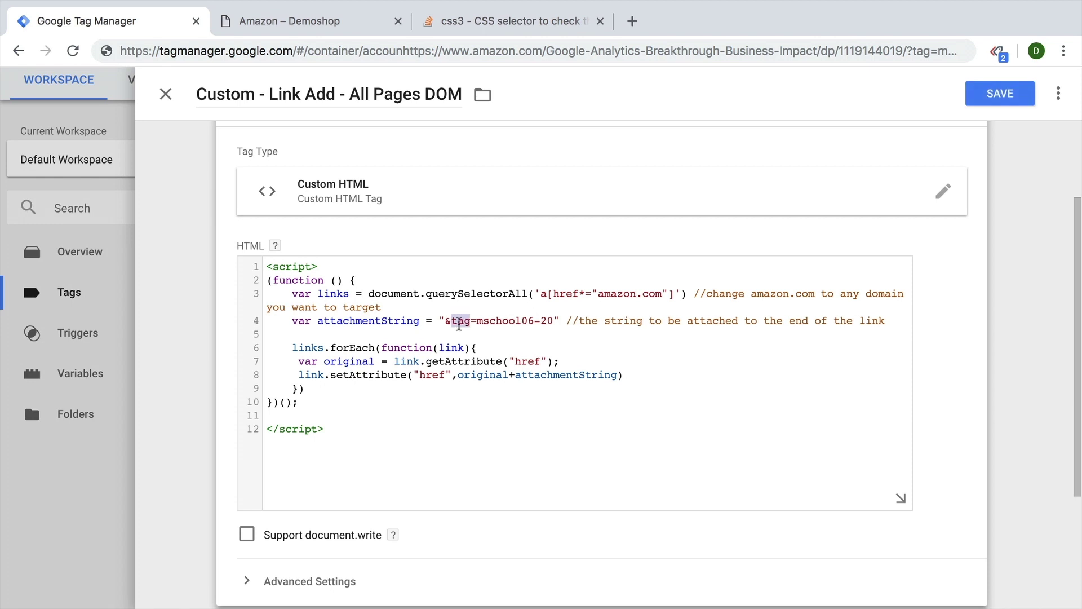
{"action": "double_click", "coordinate": [488, 320]}
{"action": "key", "text": "ctrl+u"}
{"action": "left_click", "coordinate": [445, 320]}
{"action": "left_click_drag", "start_coordinate": [432, 320], "coordinate": [564, 320]}
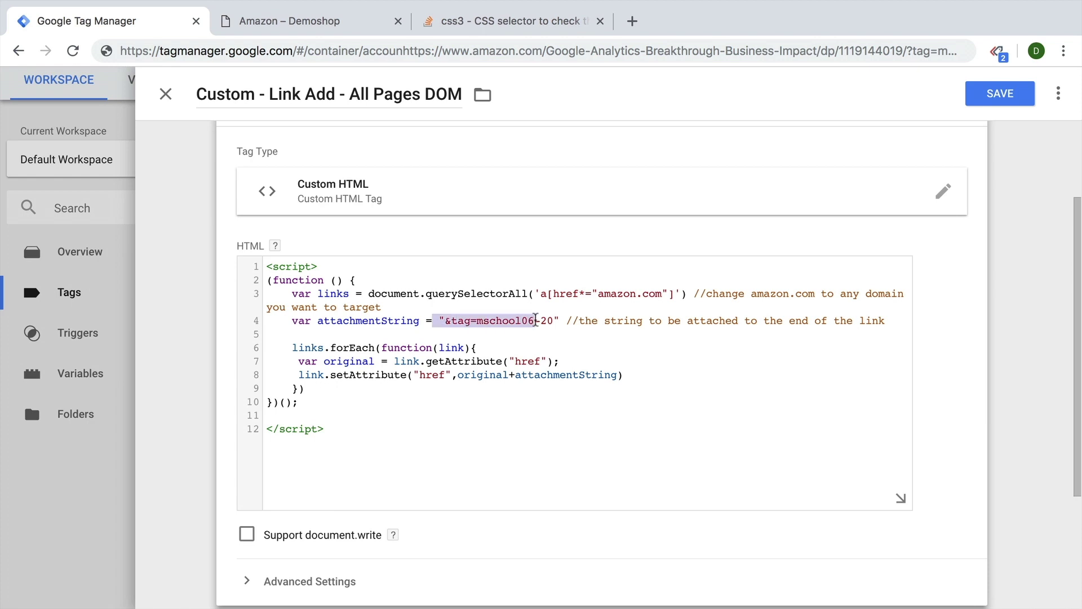